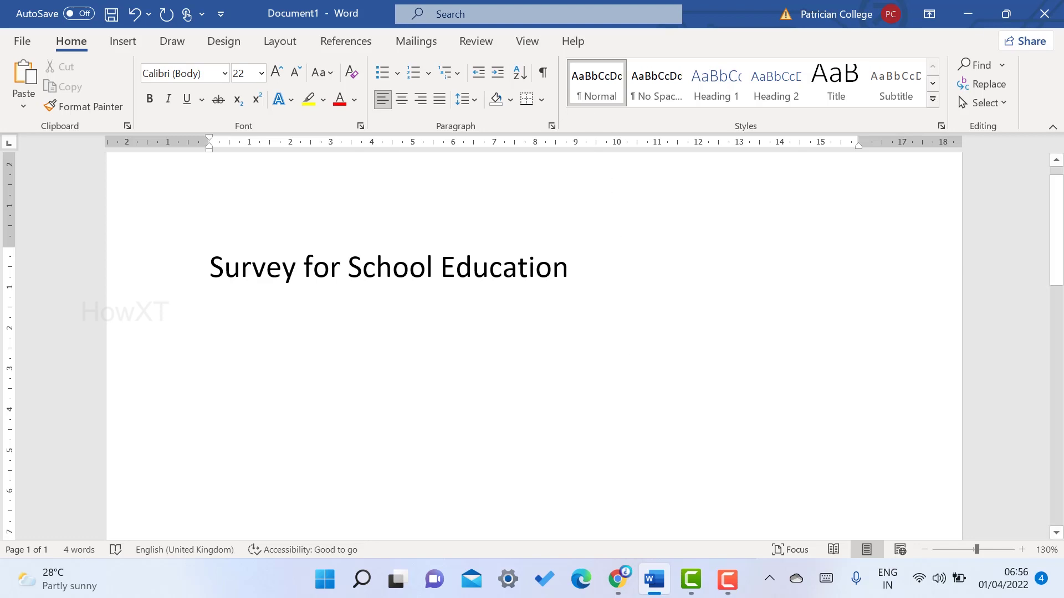
- Draw a small rectangle just below the 'Survey for School Education' title
{"action": "left_click", "coordinate": [118, 45]}
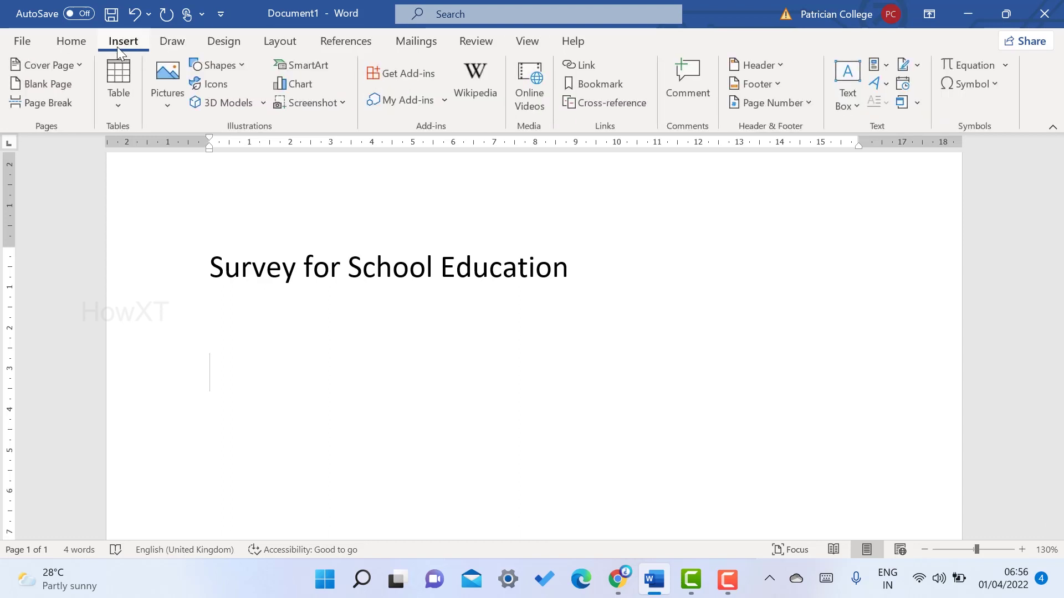
{"action": "left_click", "coordinate": [222, 65]}
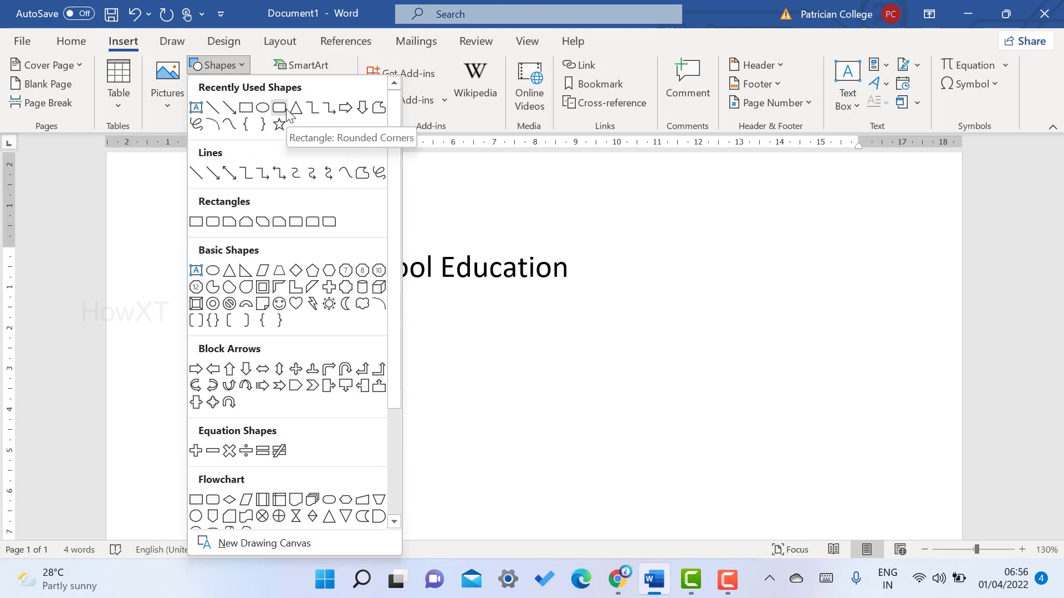
{"action": "left_click", "coordinate": [249, 111]}
{"action": "left_click_drag", "start_coordinate": [208, 325], "coordinate": [205, 349]}
{"action": "scroll", "coordinate": [302, 335], "scroll_direction": "up", "scroll_amount": 7}
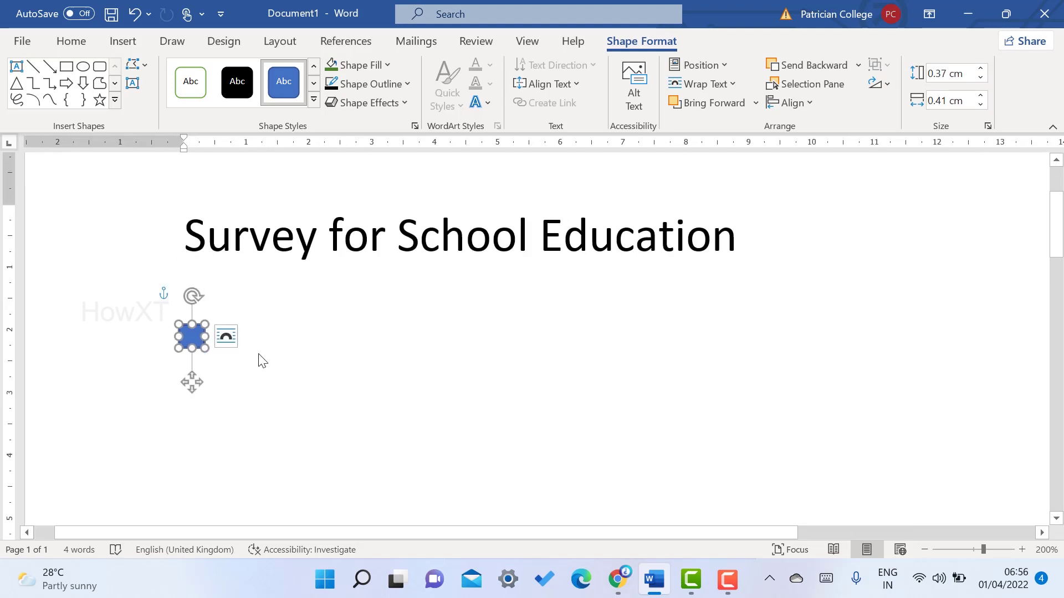
- Give the rectangle No Fill and a thin grey ¾ pt outline
{"action": "left_click", "coordinate": [357, 66]}
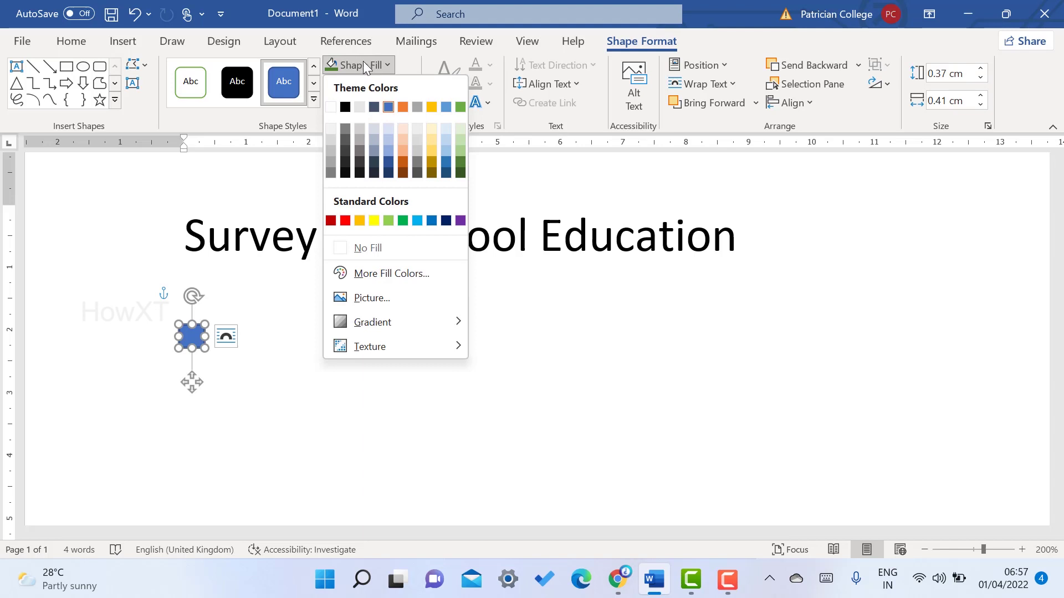
{"action": "left_click", "coordinate": [366, 248]}
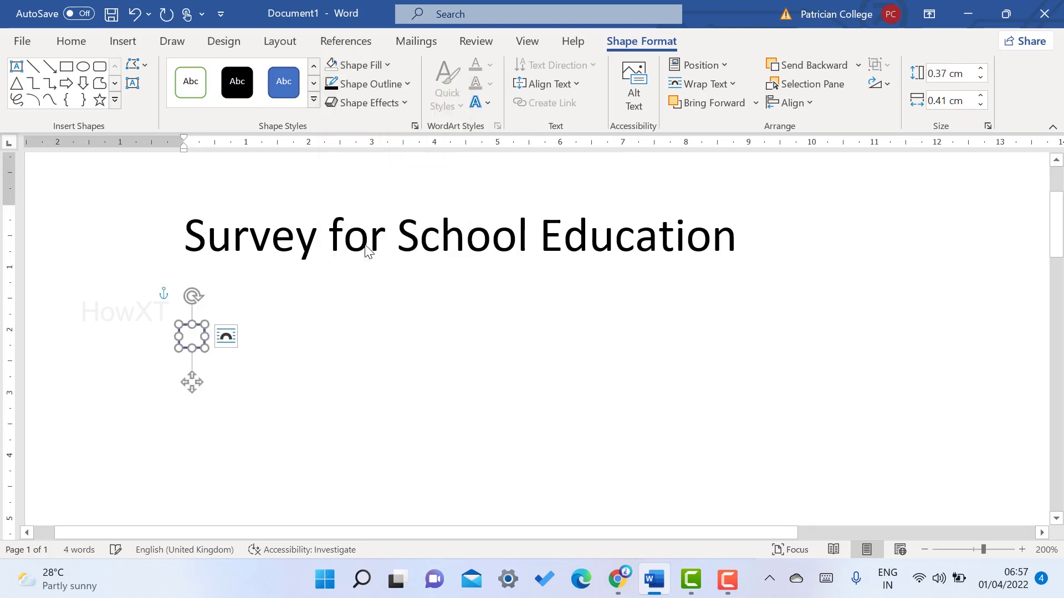
{"action": "left_click", "coordinate": [377, 85]}
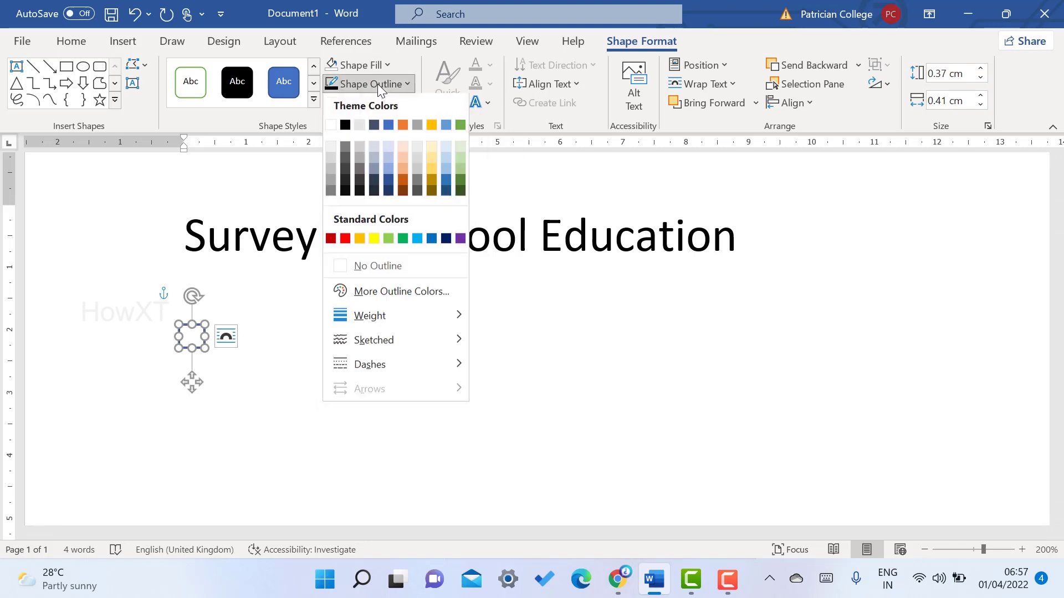
{"action": "left_click", "coordinate": [346, 151]}
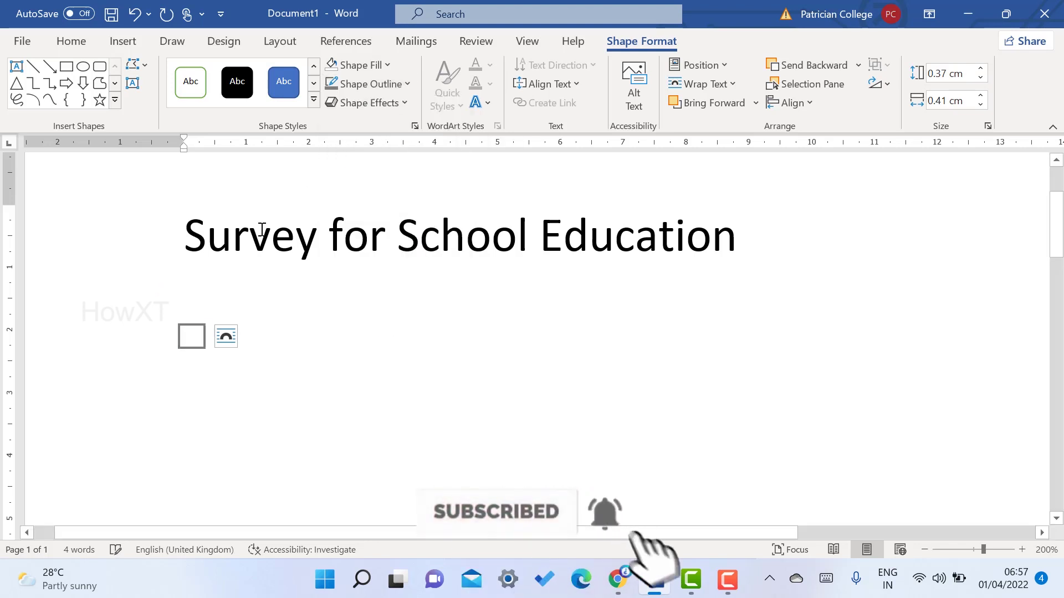
{"action": "left_click", "coordinate": [191, 336]}
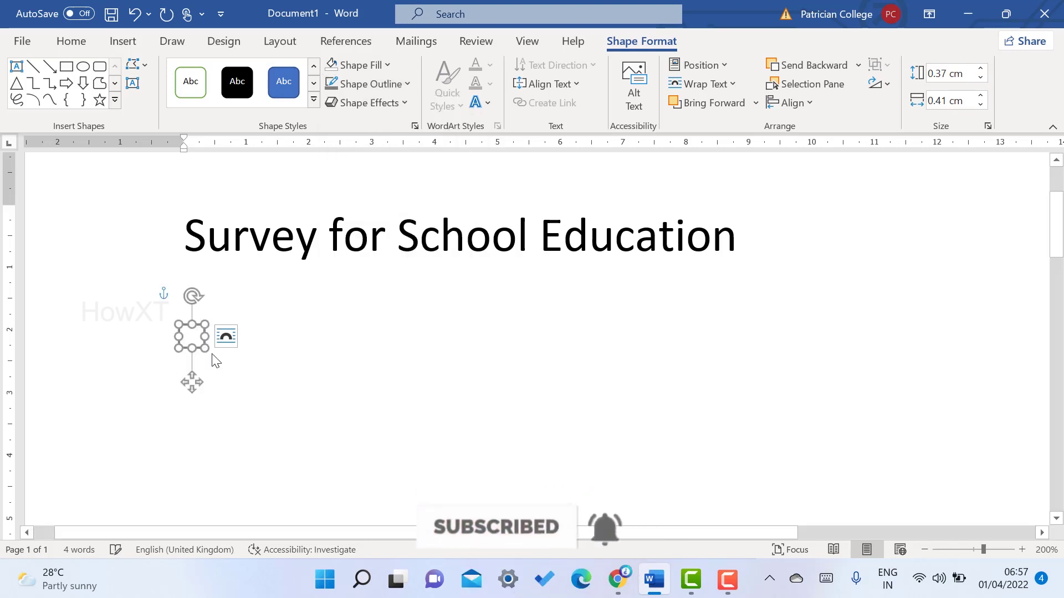
{"action": "left_click", "coordinate": [391, 87]}
{"action": "mouse_move", "coordinate": [372, 316]}
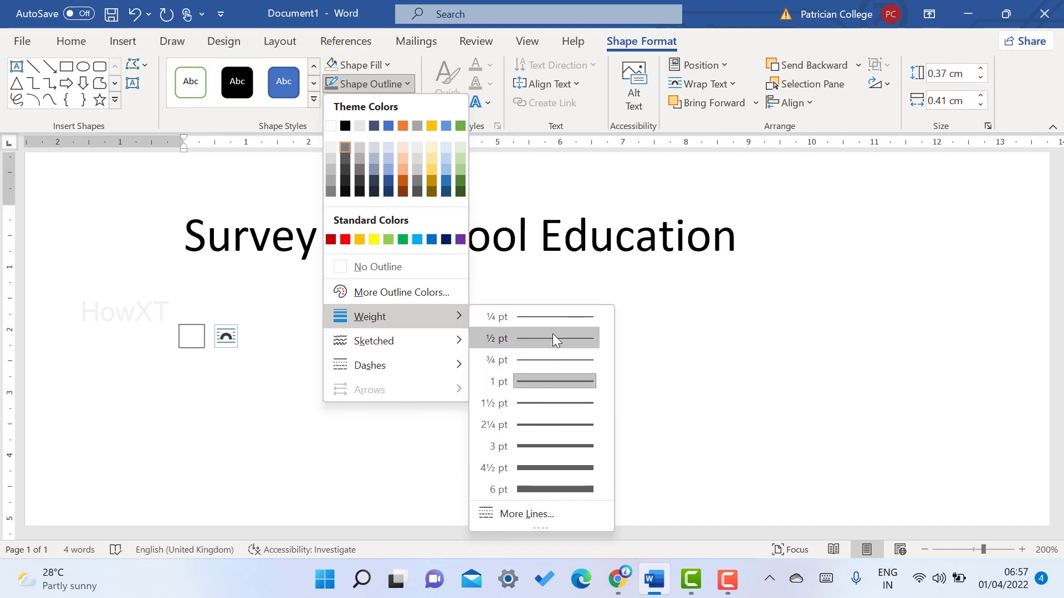
{"action": "left_click", "coordinate": [544, 360]}
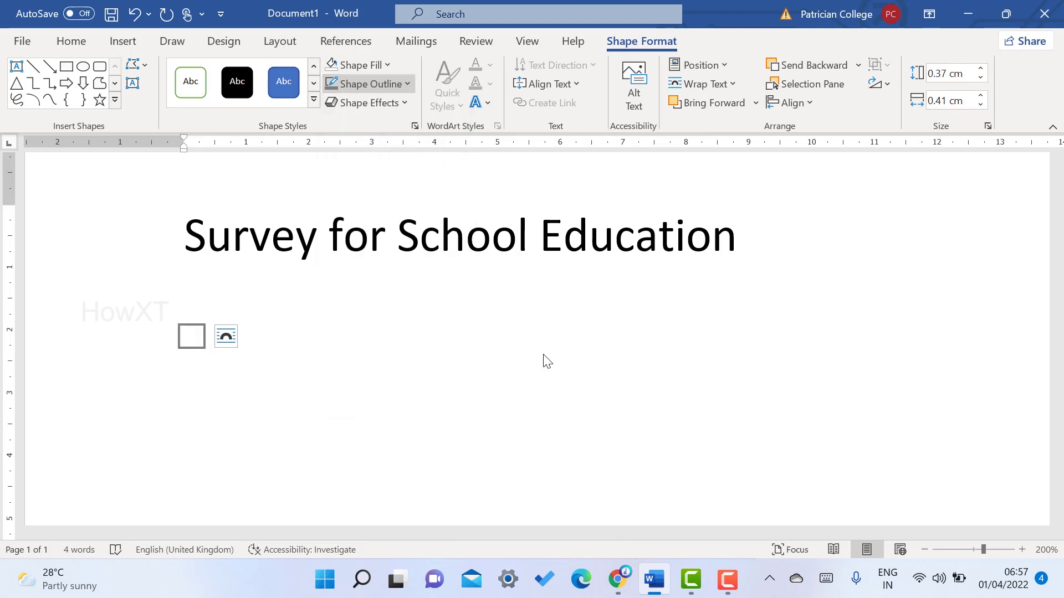
{"action": "left_click", "coordinate": [204, 400]}
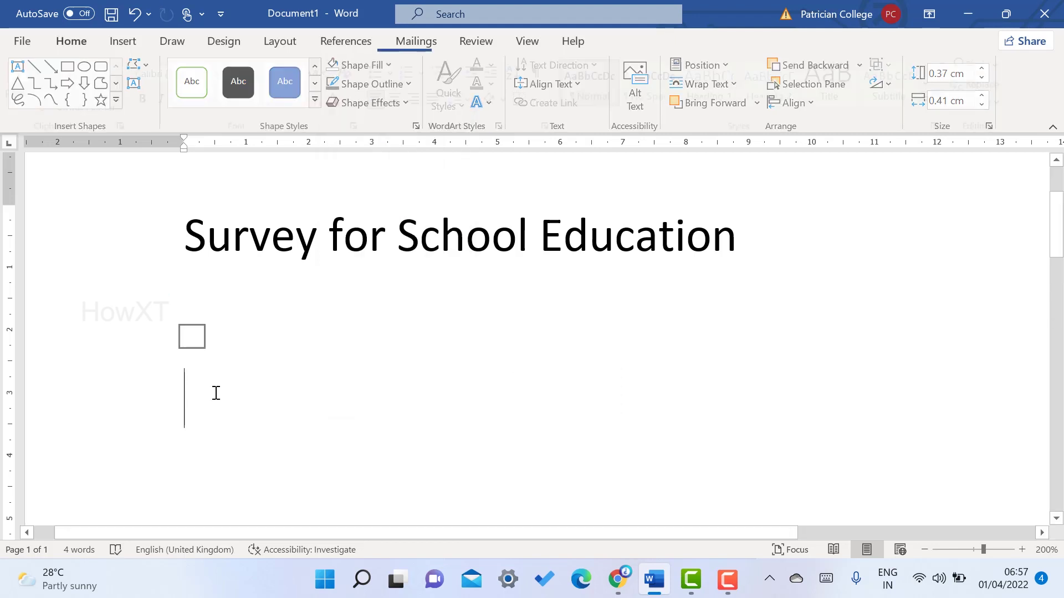
- Set the small square box to Square text wrapping and return the cursor beside it
{"action": "left_click", "coordinate": [204, 336]}
{"action": "left_click", "coordinate": [214, 300]}
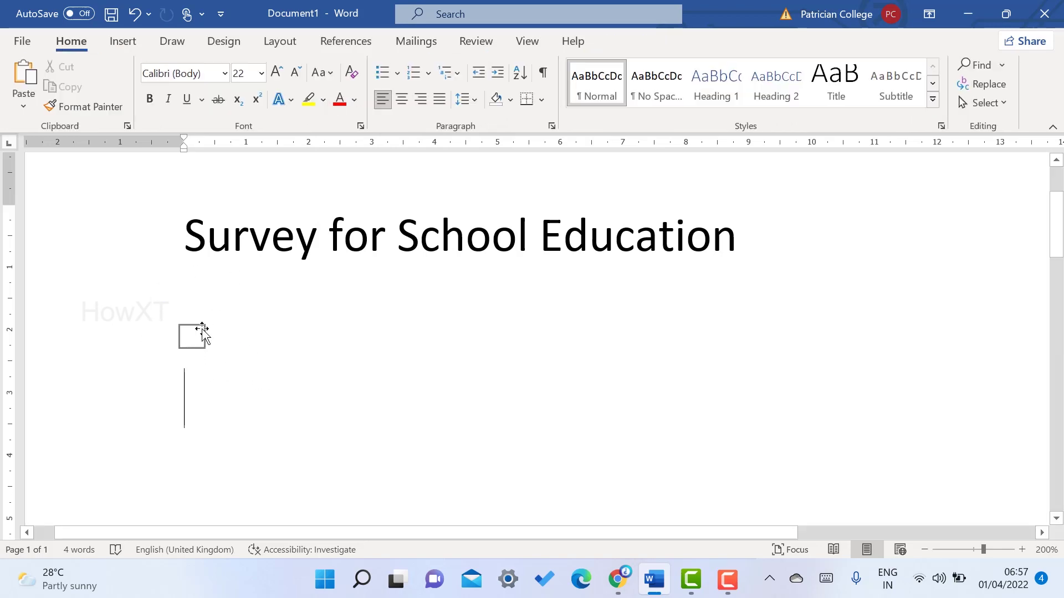
{"action": "left_click", "coordinate": [202, 332]}
{"action": "left_click", "coordinate": [214, 333]}
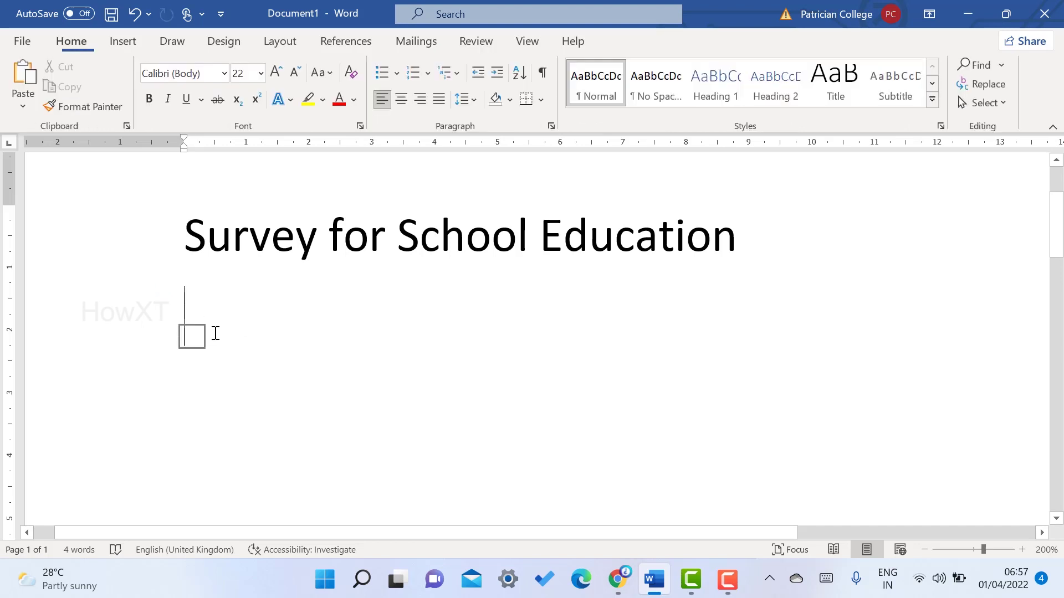
{"action": "left_click", "coordinate": [205, 336]}
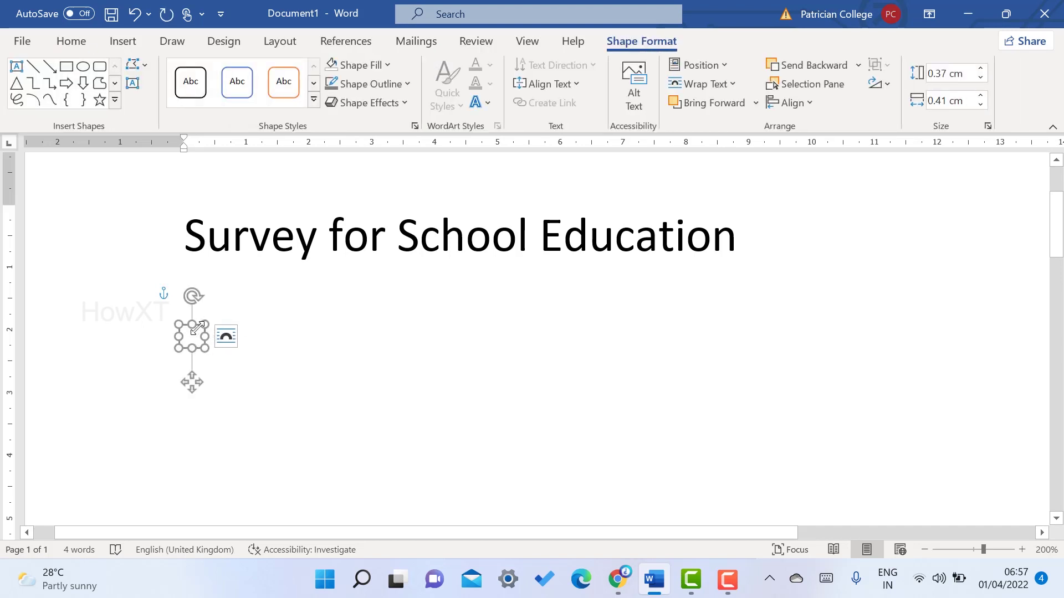
{"action": "left_click", "coordinate": [229, 342]}
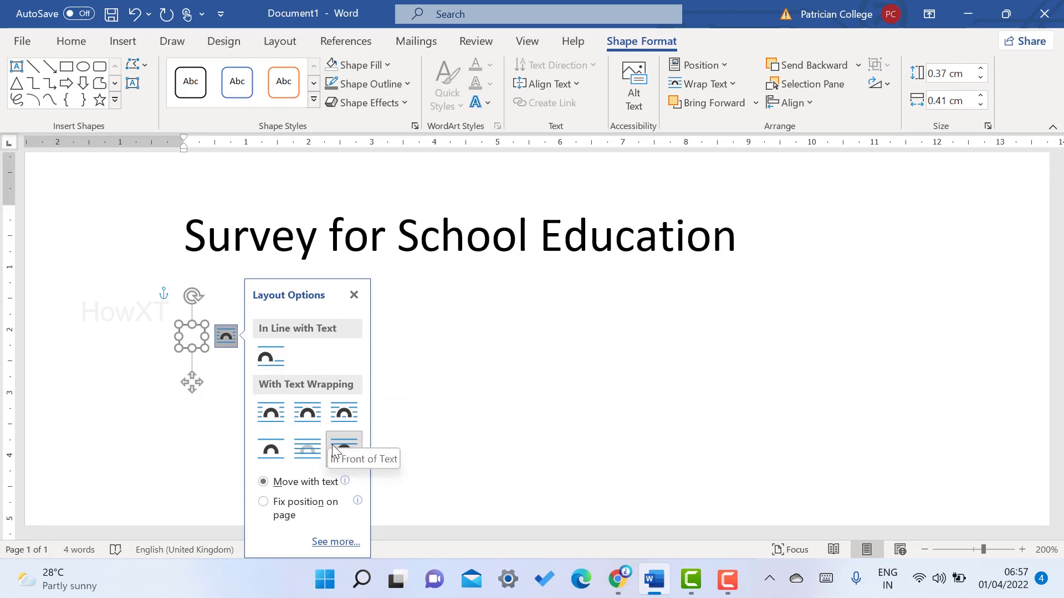
{"action": "left_click", "coordinate": [281, 411]}
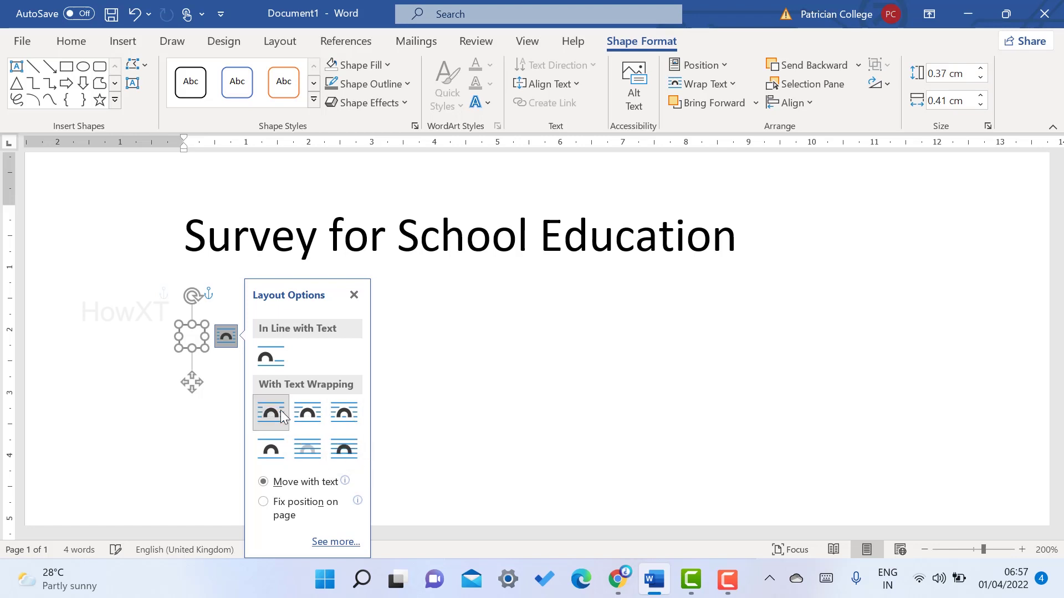
{"action": "left_click", "coordinate": [214, 383]}
{"action": "left_click", "coordinate": [220, 335]}
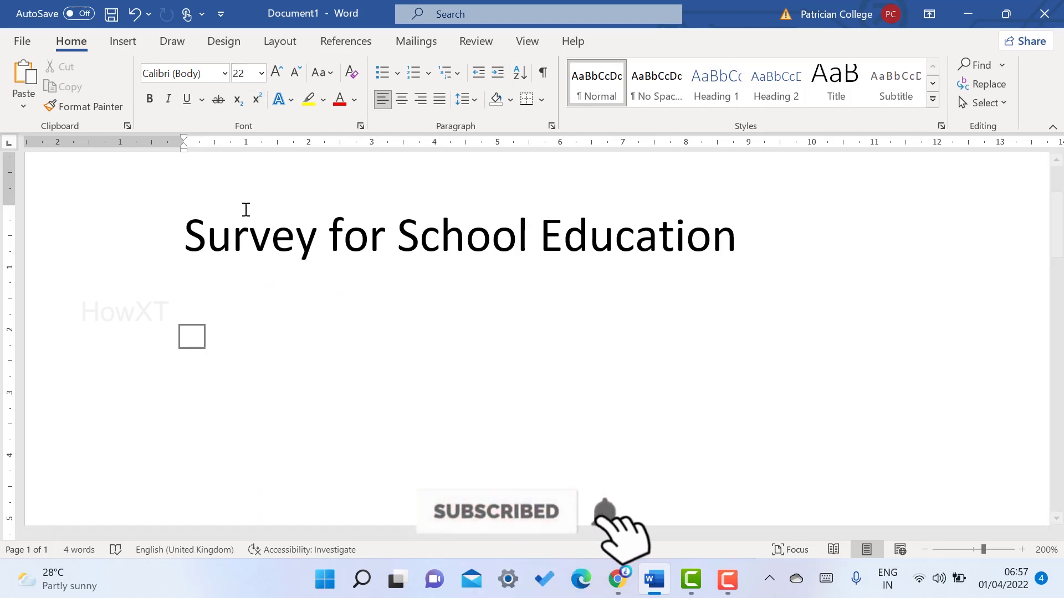
- Type 'Good' at 12 pt font size
{"action": "left_click", "coordinate": [261, 73]}
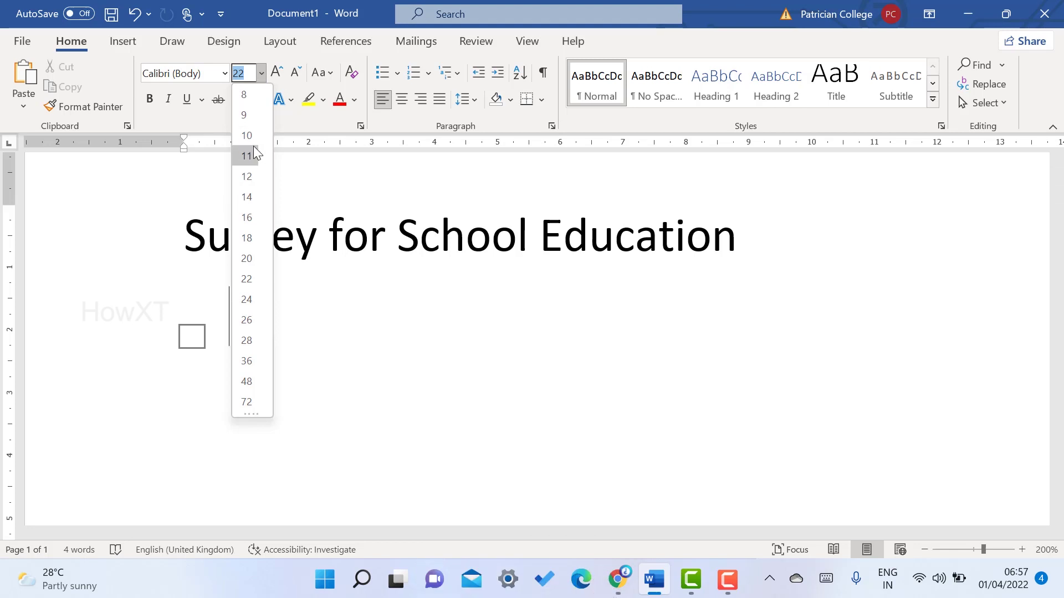
{"action": "left_click", "coordinate": [250, 168]}
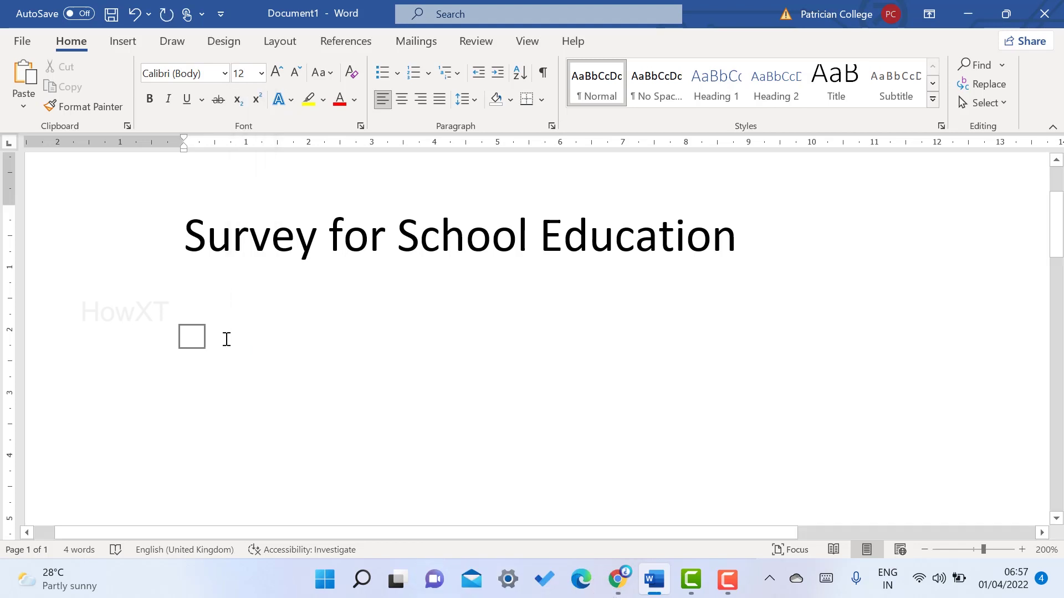
{"action": "type", "text": "Good"}
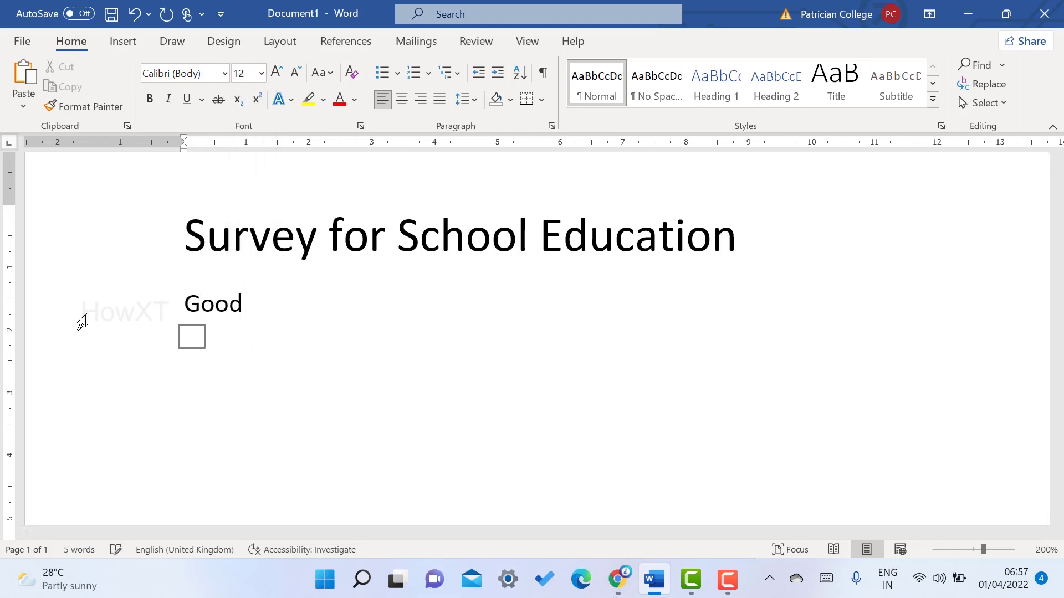
- Move the square box to sit just left of 'Good'
{"action": "left_click", "coordinate": [198, 332]}
{"action": "left_click_drag", "start_coordinate": [205, 330], "coordinate": [185, 305]}
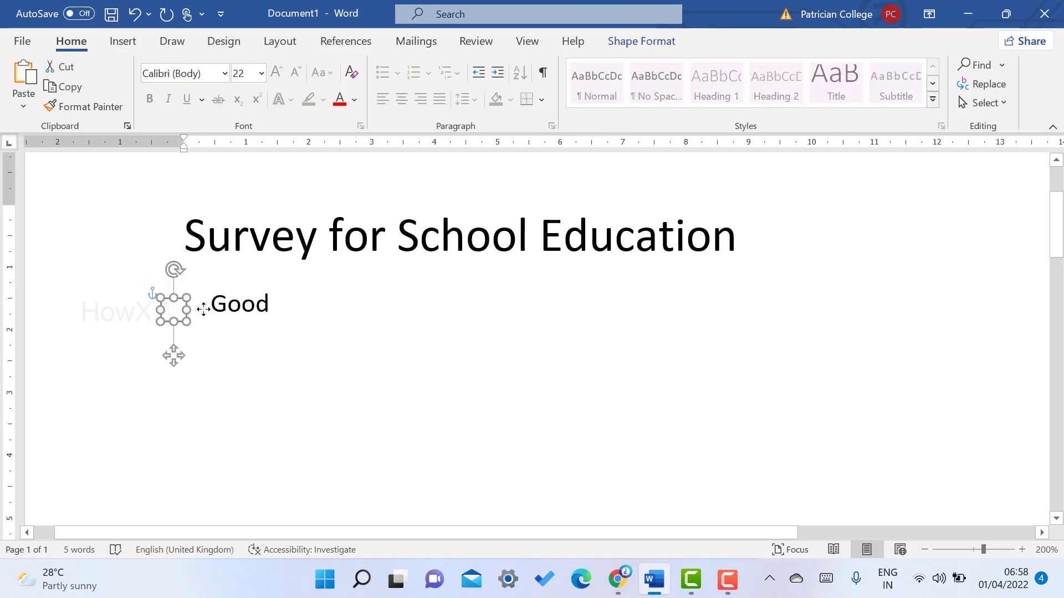
{"action": "left_click", "coordinate": [257, 302]}
{"action": "left_click_drag", "start_coordinate": [202, 316], "coordinate": [215, 305]}
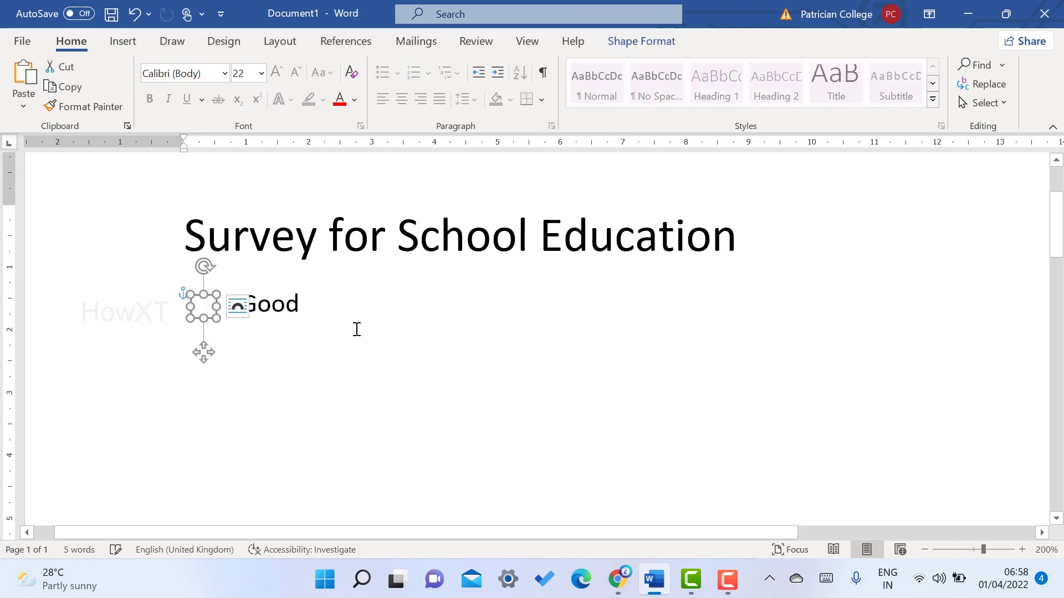
{"action": "left_click", "coordinate": [344, 332]}
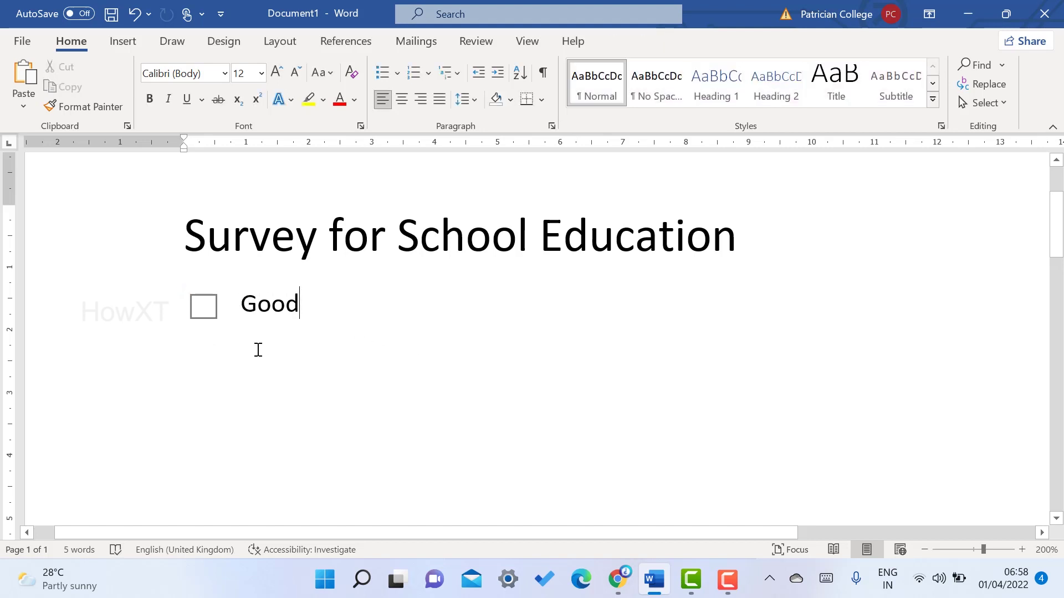
- Add a blank line above 'Good' and nudge its checkbox square slightly right
{"action": "left_click", "coordinate": [244, 304]}
{"action": "key", "text": "BackSpace"}
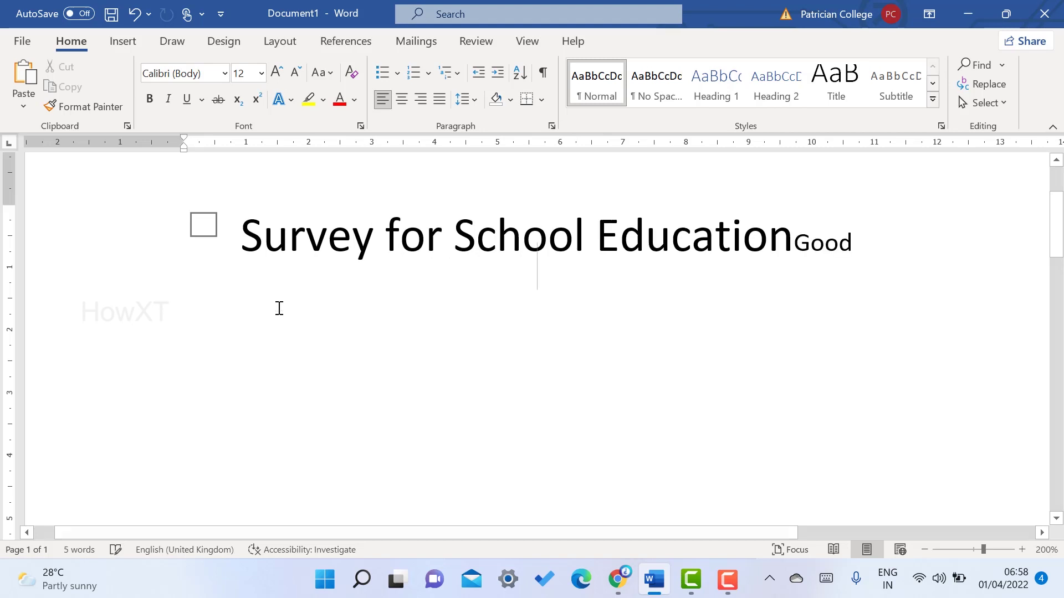
{"action": "key", "text": "Return"}
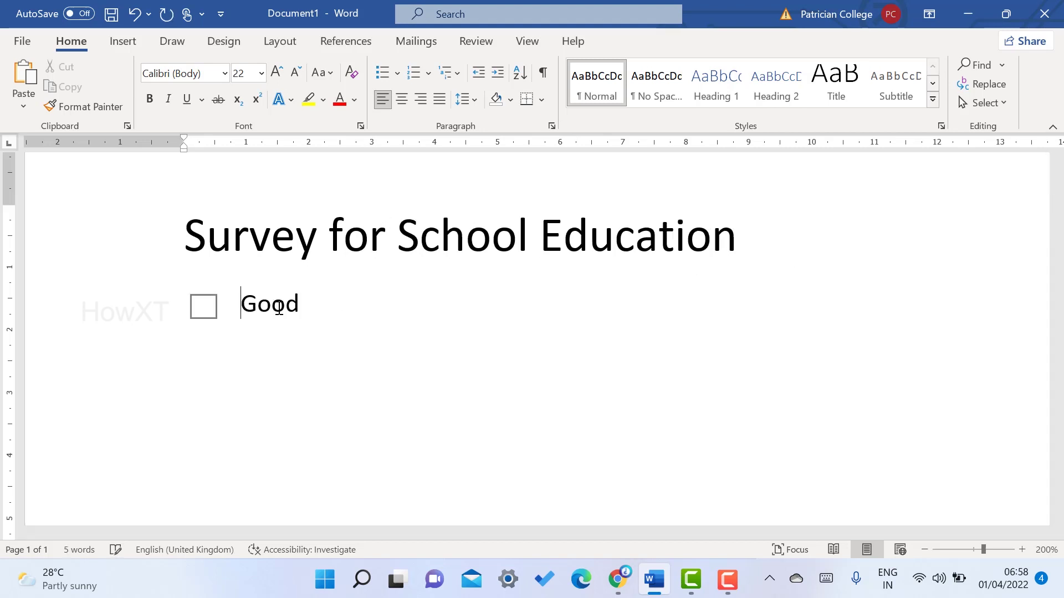
{"action": "key", "text": "Return"}
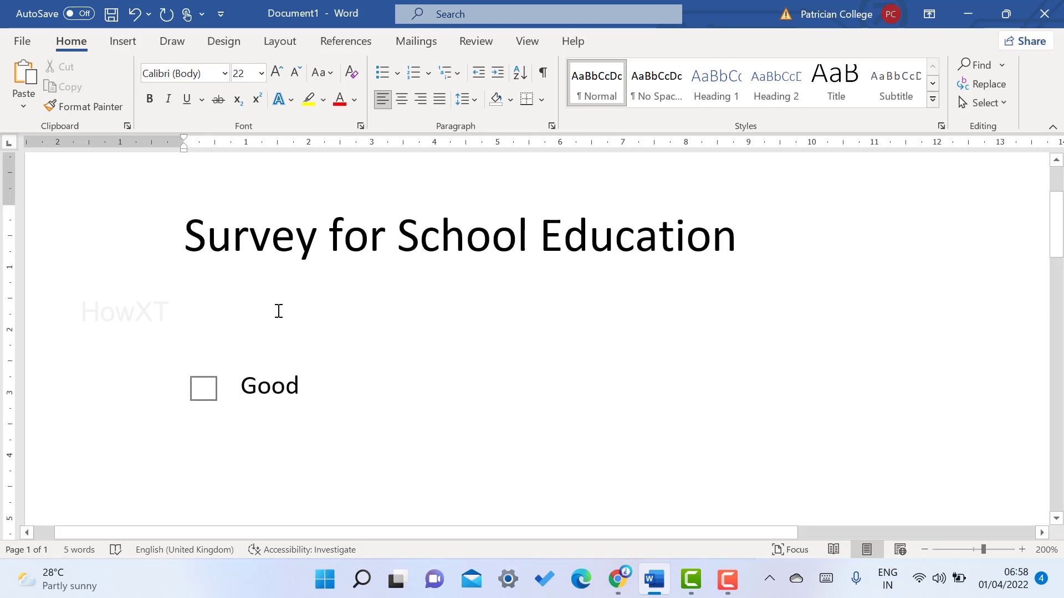
{"action": "left_click", "coordinate": [212, 388]}
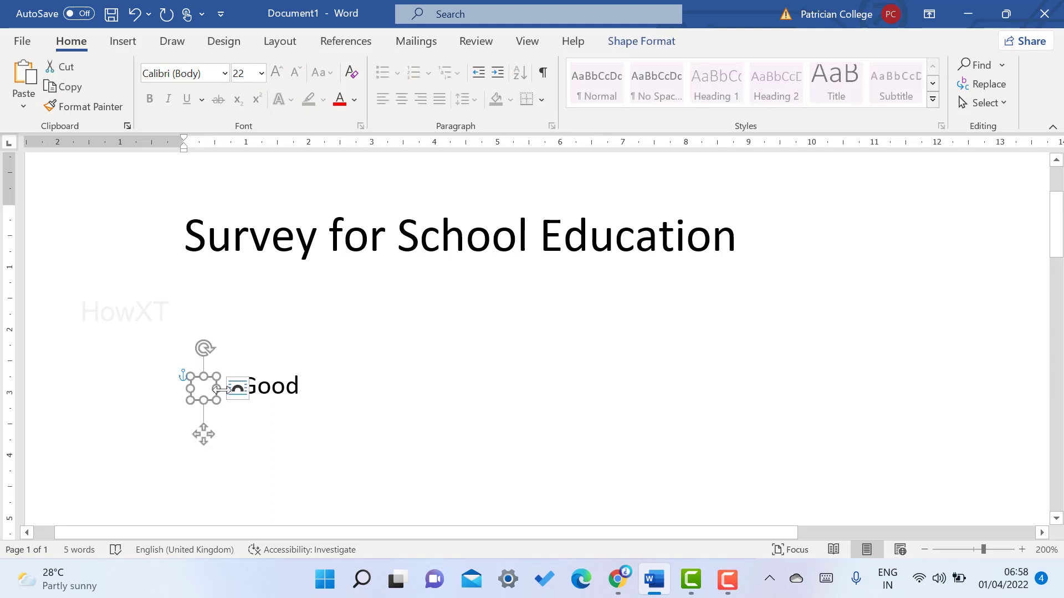
{"action": "left_click_drag", "start_coordinate": [211, 381], "coordinate": [221, 381]}
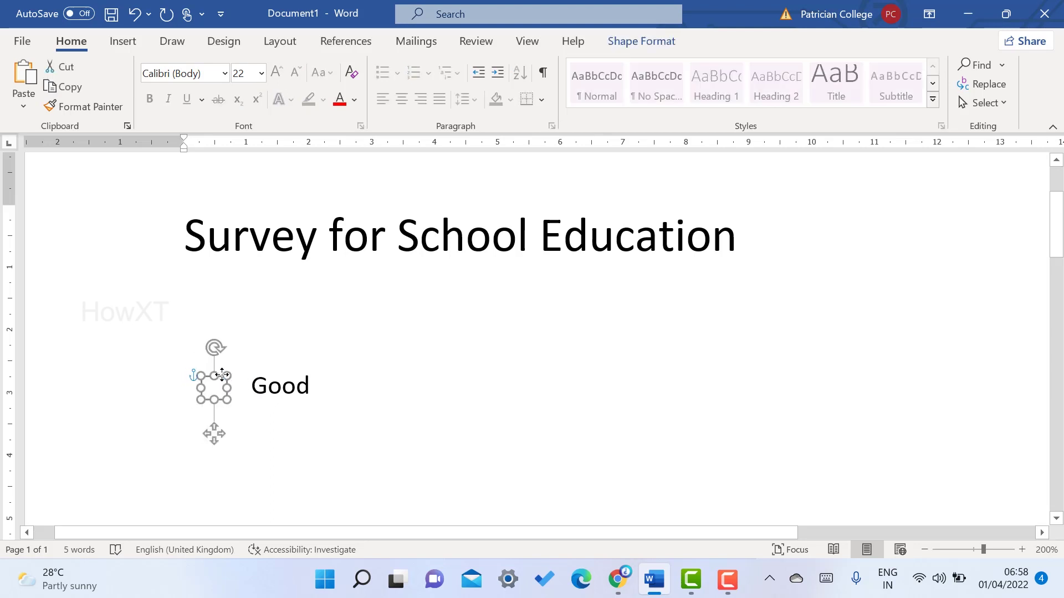
{"action": "left_click", "coordinate": [351, 379]}
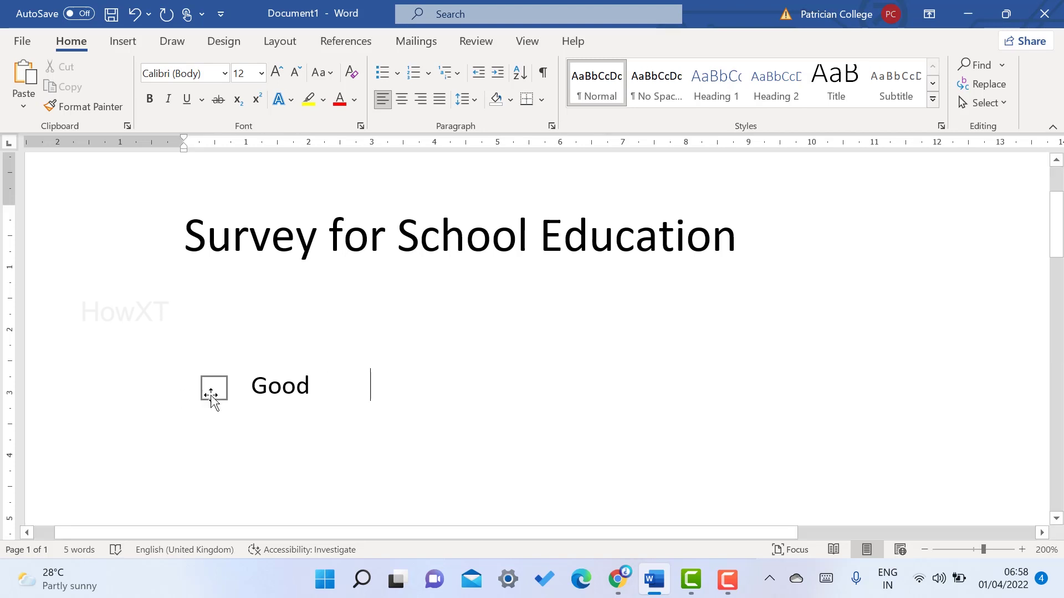
- Draw a small rounded rectangle to the right of 'Good'
{"action": "left_click", "coordinate": [121, 45]}
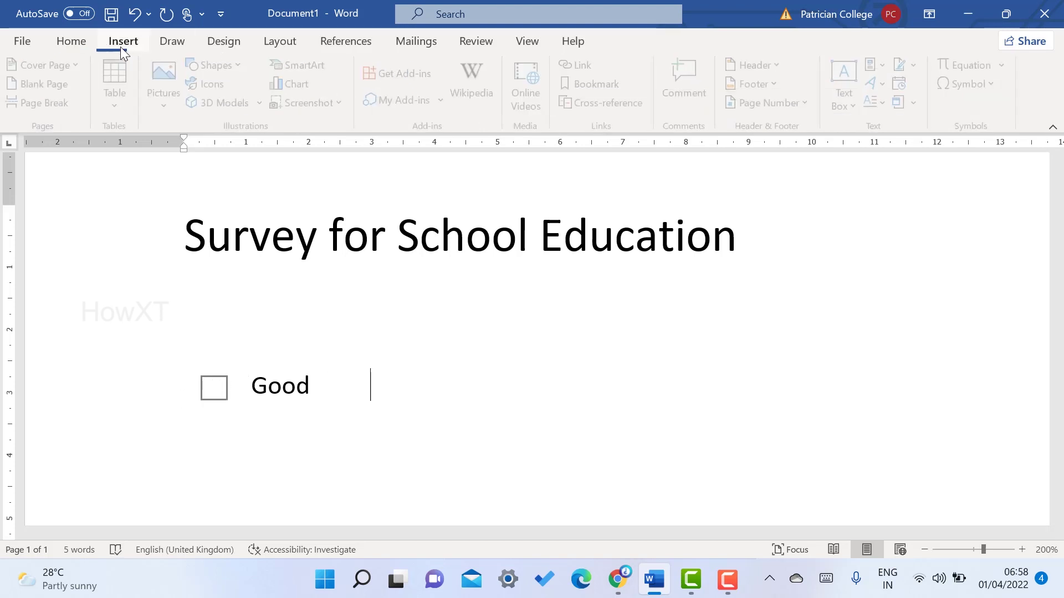
{"action": "left_click", "coordinate": [239, 65]}
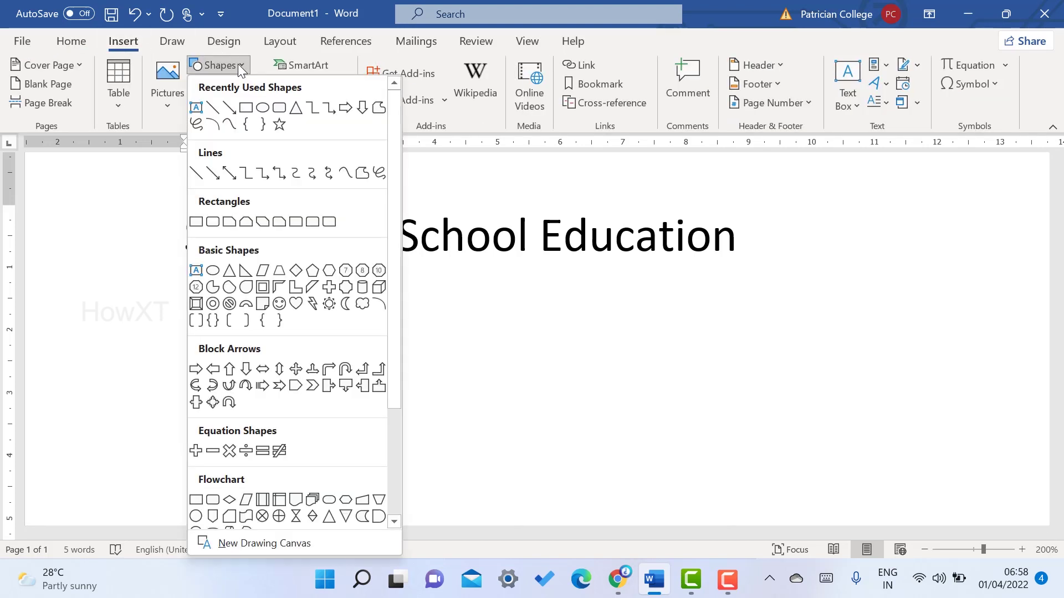
{"action": "left_click", "coordinate": [280, 113]}
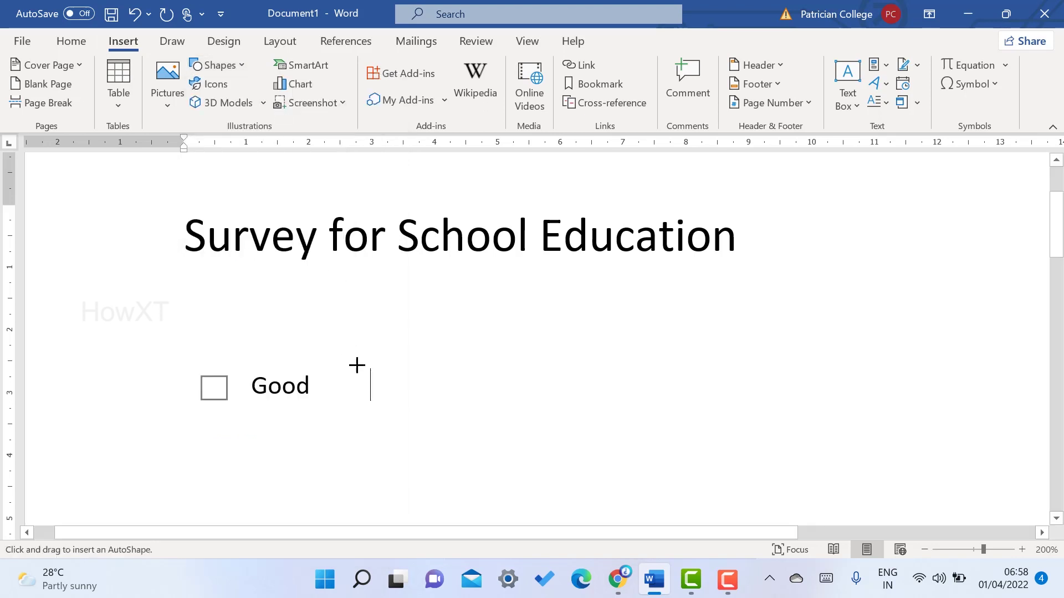
{"action": "left_click_drag", "start_coordinate": [365, 369], "coordinate": [394, 394]}
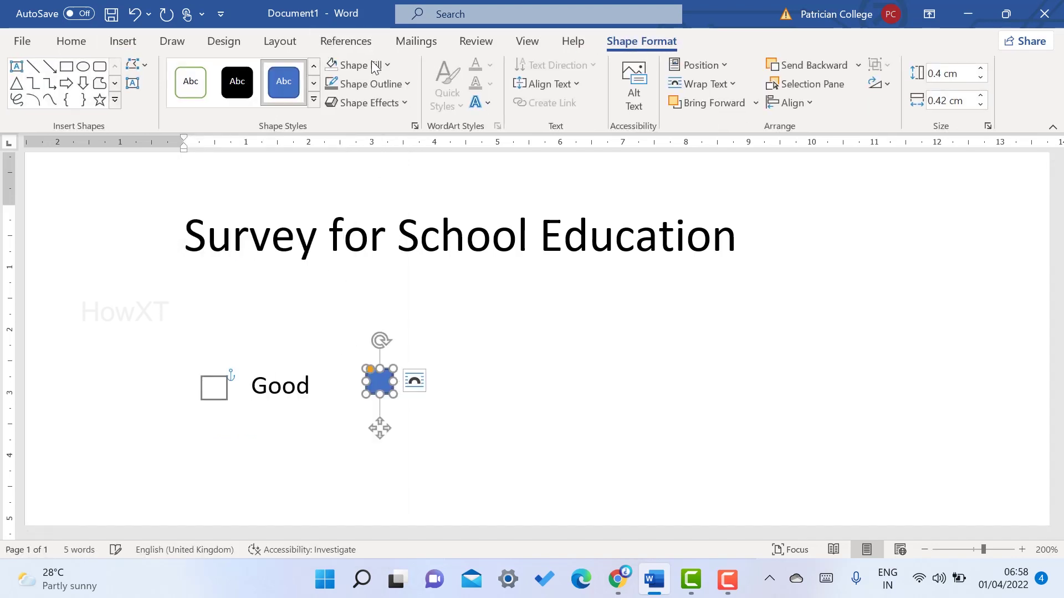
- Give the rounded box No Fill and a thin ½ pt outline
{"action": "left_click", "coordinate": [358, 65]}
{"action": "left_click", "coordinate": [373, 247]}
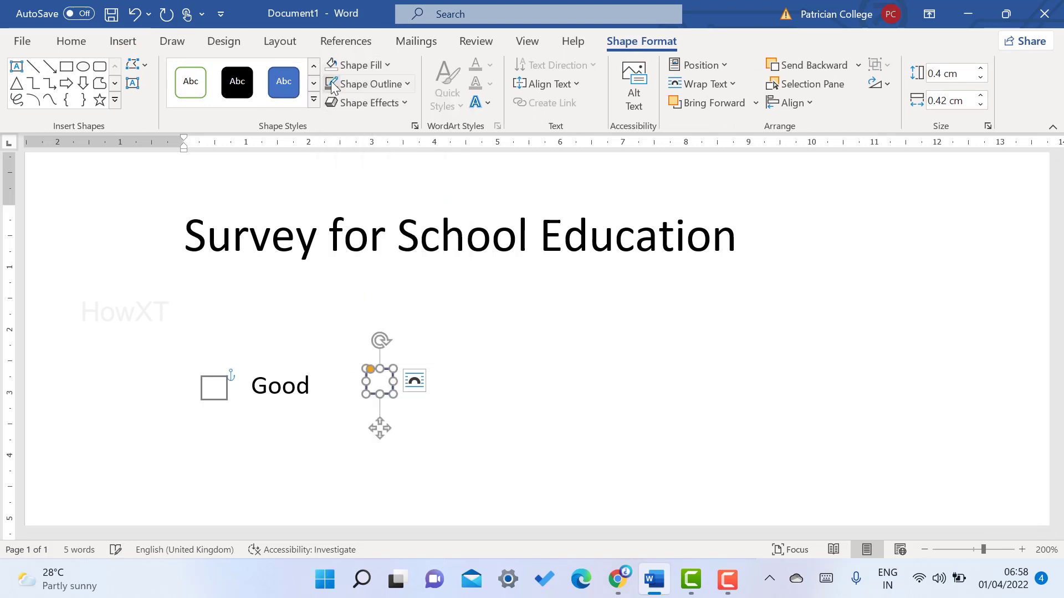
{"action": "left_click", "coordinate": [367, 83]}
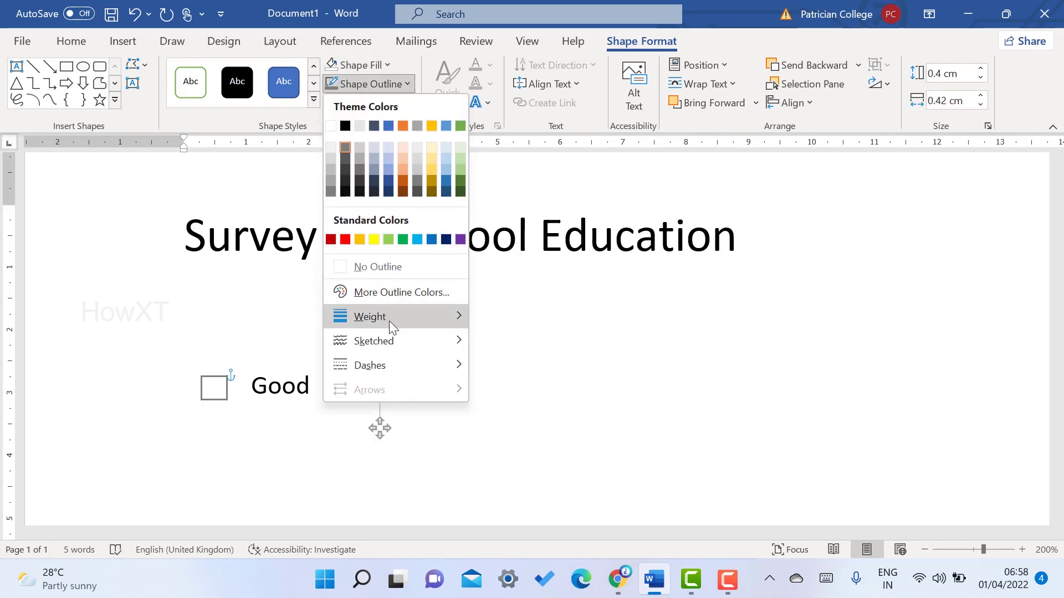
{"action": "mouse_move", "coordinate": [356, 323]}
{"action": "left_click", "coordinate": [547, 344]}
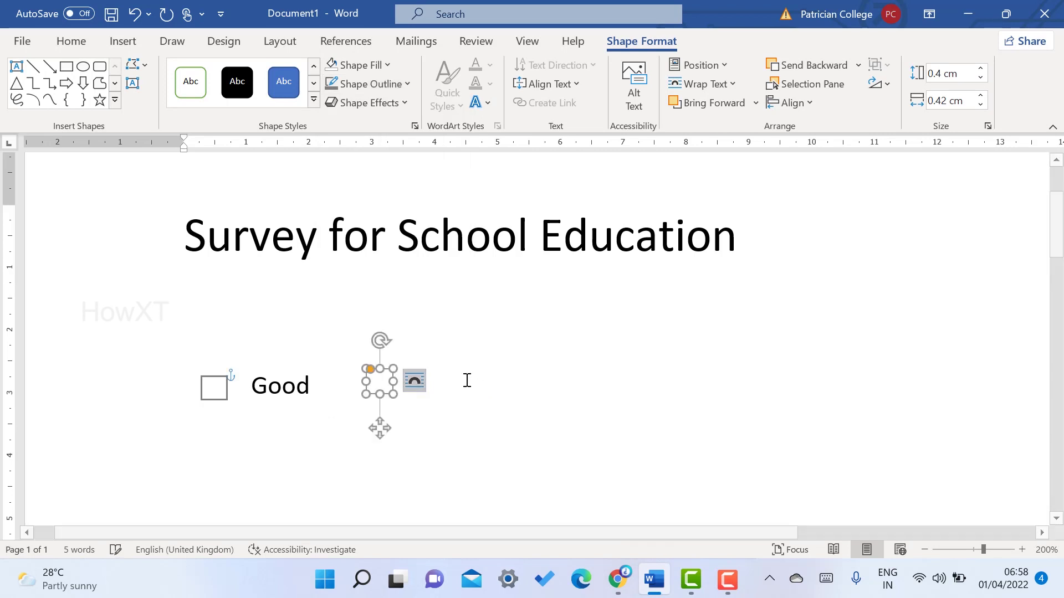
{"action": "left_click", "coordinate": [441, 385]}
{"action": "left_click", "coordinate": [394, 378]}
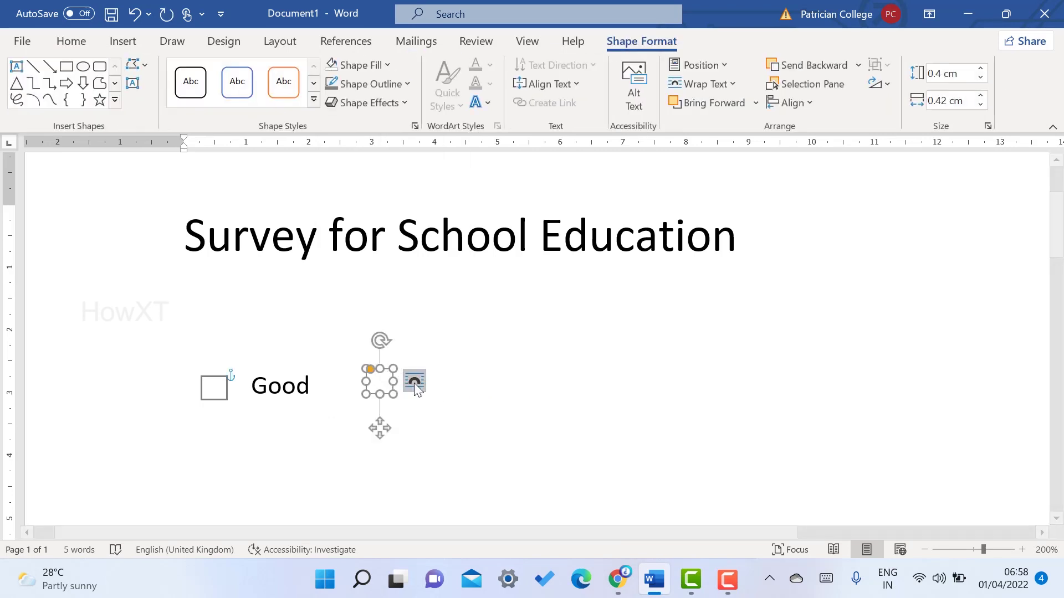
{"action": "left_click", "coordinate": [414, 381]}
- Give the rounded box Square wrapping and move the cursor below the checkbox row
{"action": "left_click", "coordinate": [464, 417]}
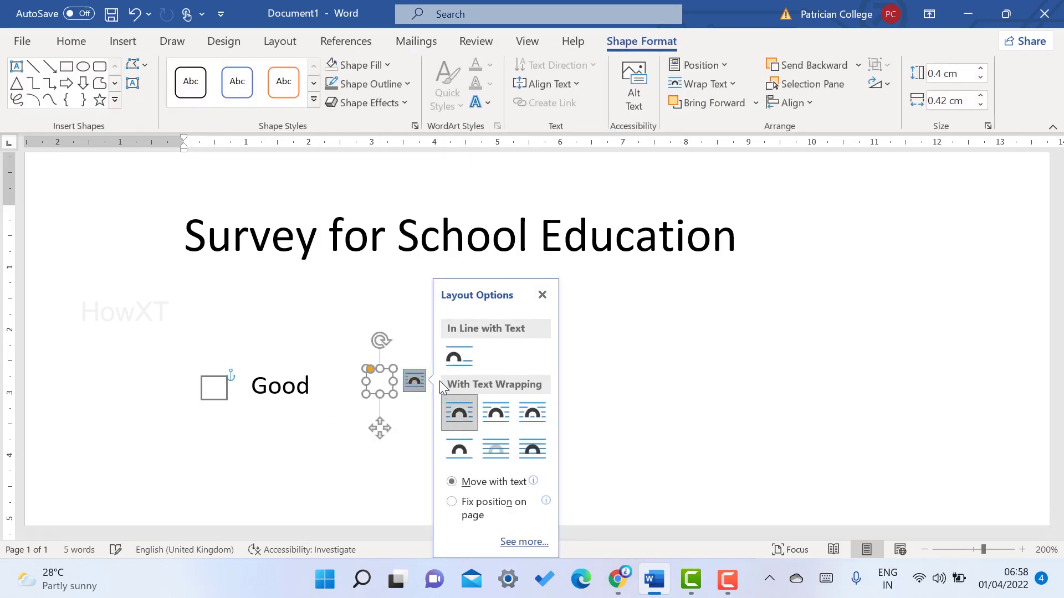
{"action": "left_click", "coordinate": [418, 403]}
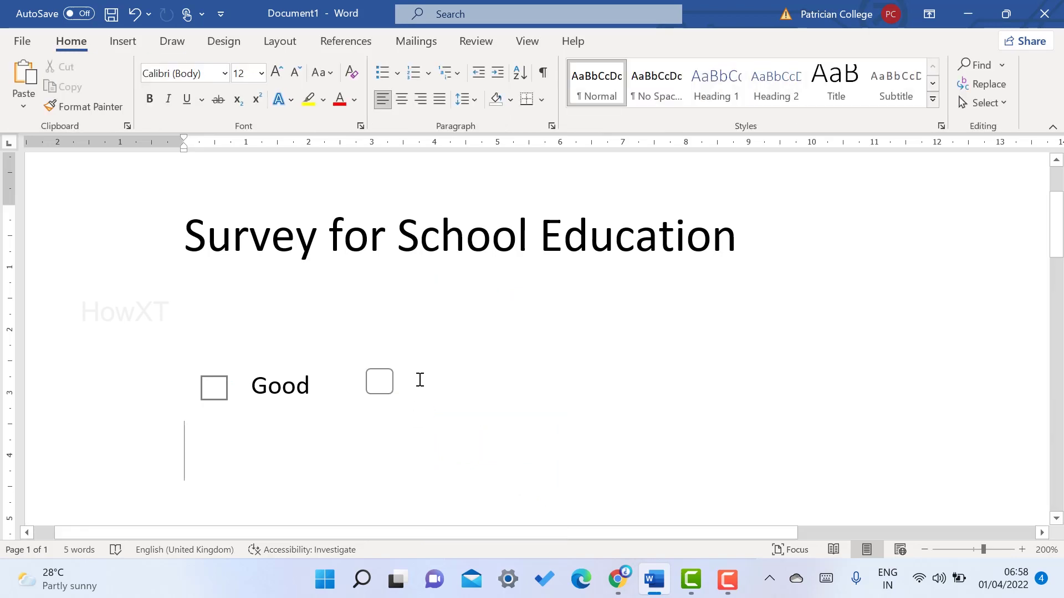
{"action": "left_click", "coordinate": [416, 374]}
{"action": "left_click", "coordinate": [392, 388]}
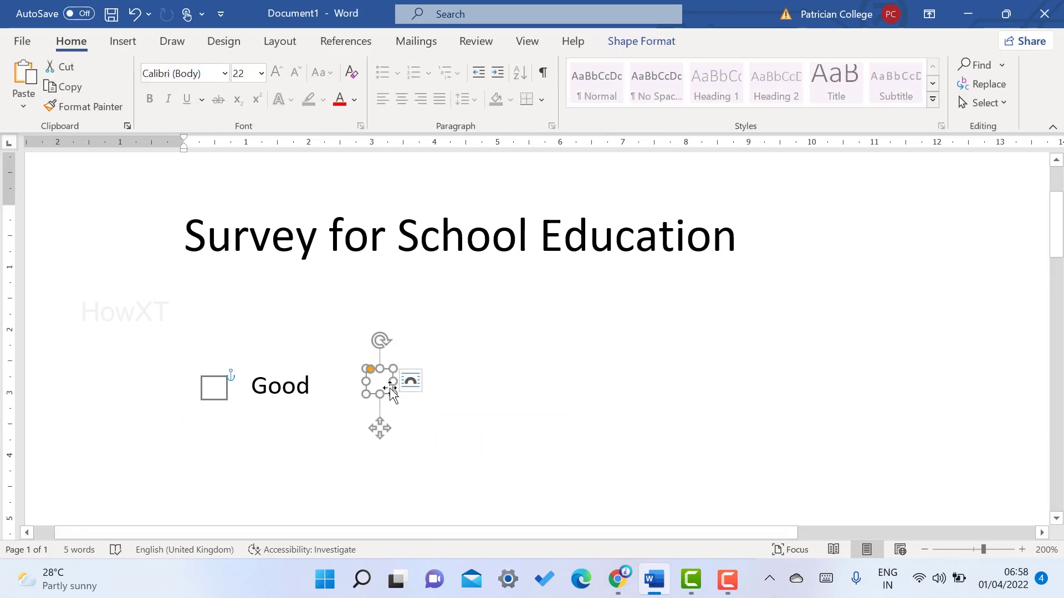
{"action": "left_click", "coordinate": [442, 392]}
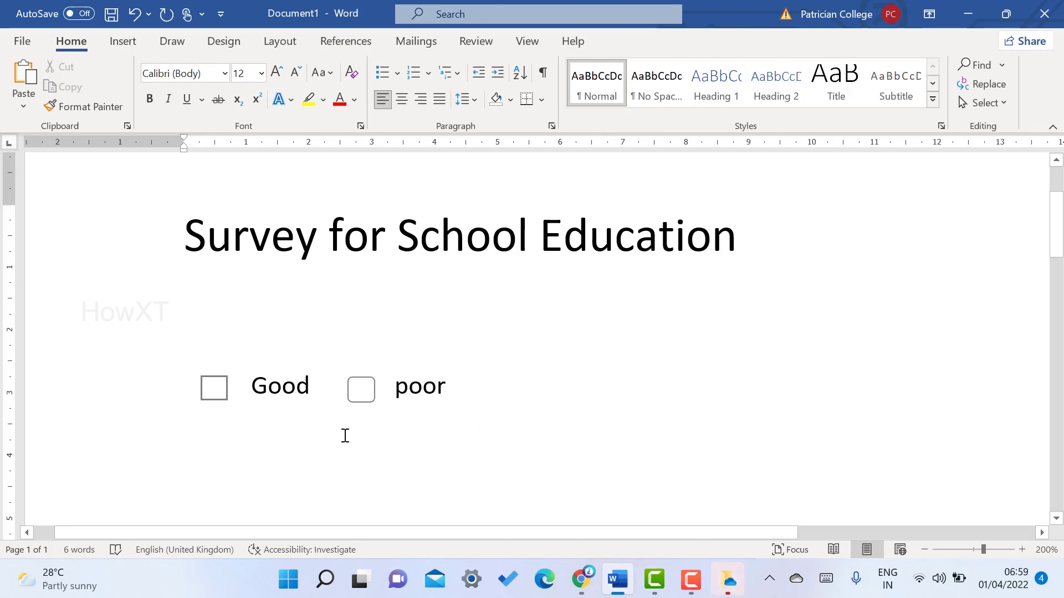
{"action": "left_click", "coordinate": [160, 422]}
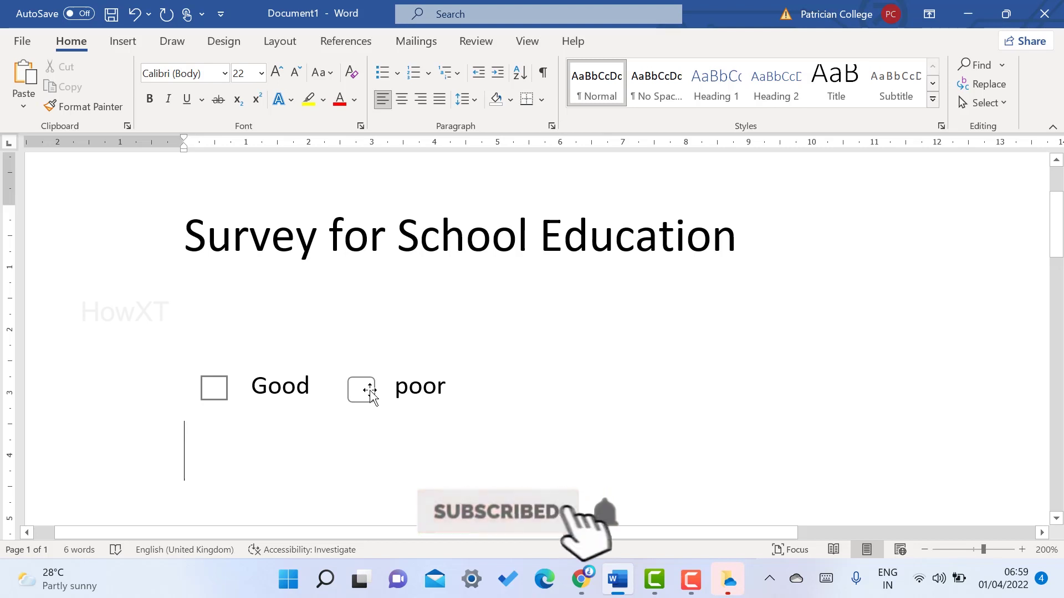
{"action": "left_click", "coordinate": [125, 42]}
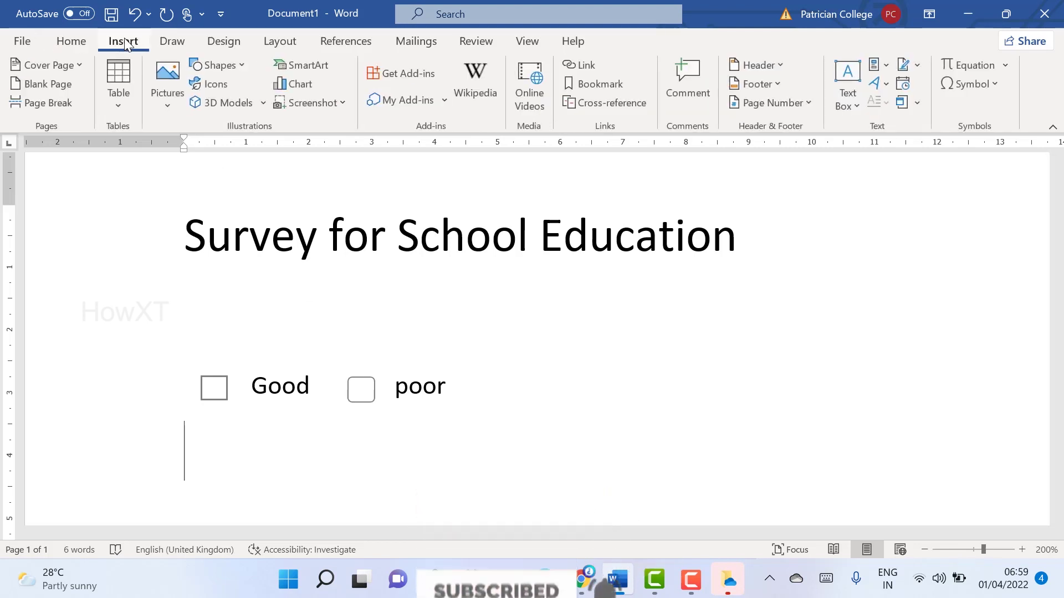
- Insert a tick icon from the icon library and shrink it to about half a centimetre
{"action": "left_click", "coordinate": [215, 84]}
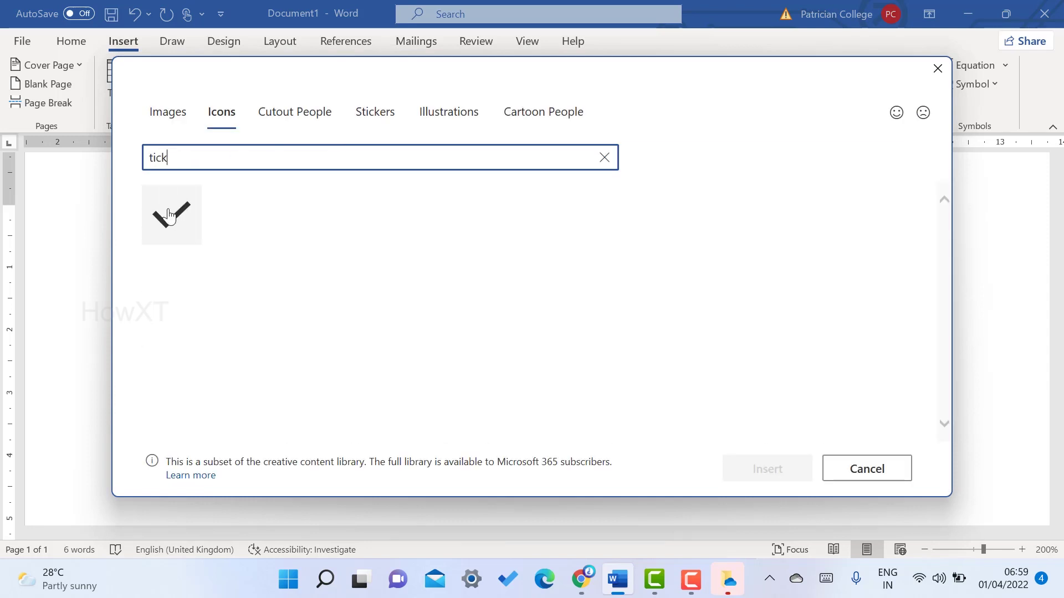
{"action": "left_click", "coordinate": [184, 209]}
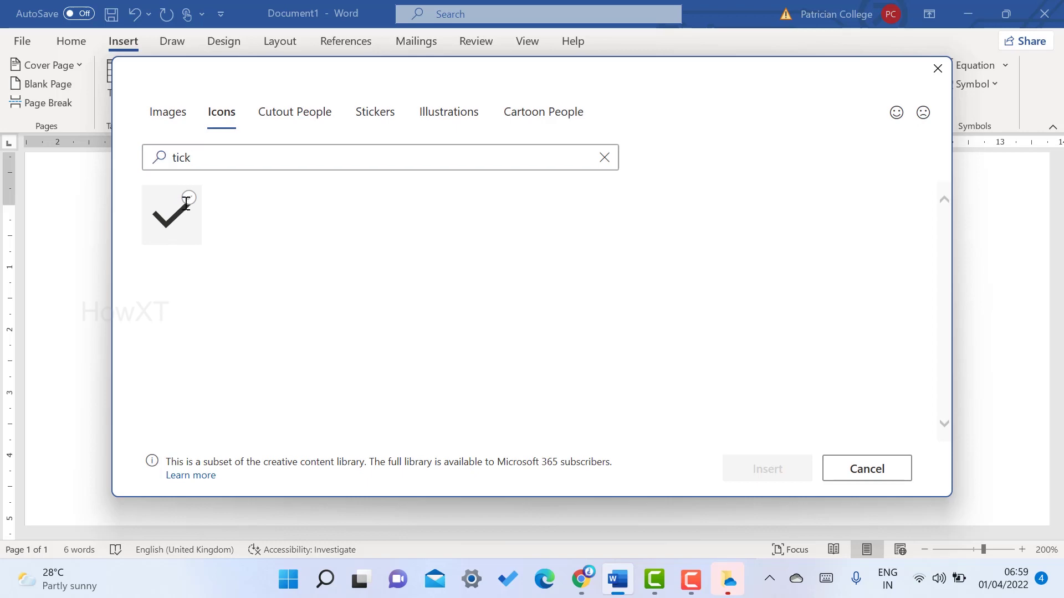
{"action": "left_click", "coordinate": [772, 471]}
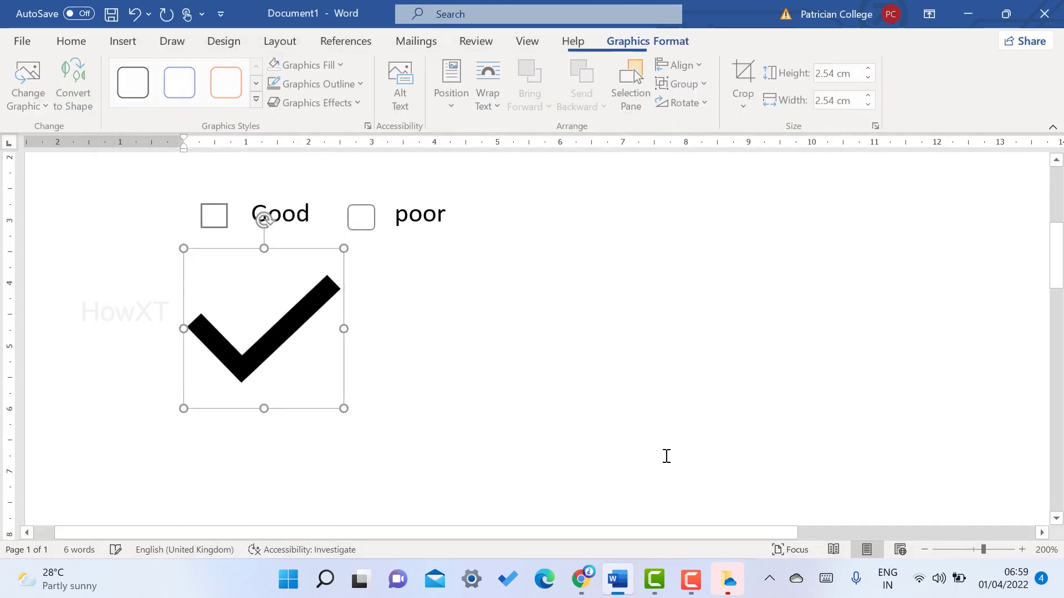
{"action": "left_click_drag", "start_coordinate": [331, 403], "coordinate": [217, 309]}
- Colour the tick green, let it float over text, and move it into the Good box
{"action": "left_click", "coordinate": [239, 286]}
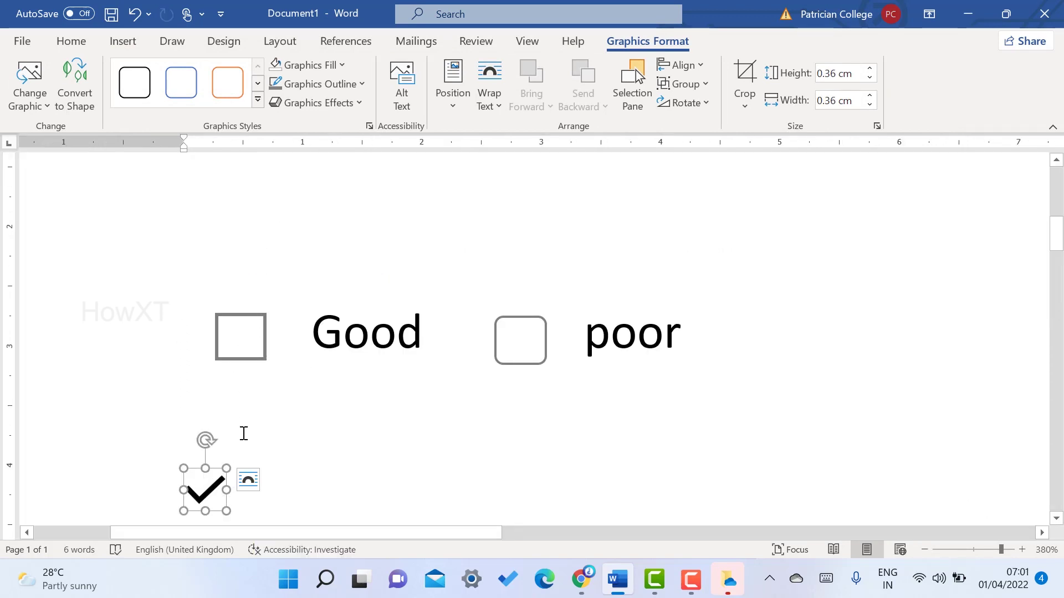
{"action": "left_click", "coordinate": [327, 65]}
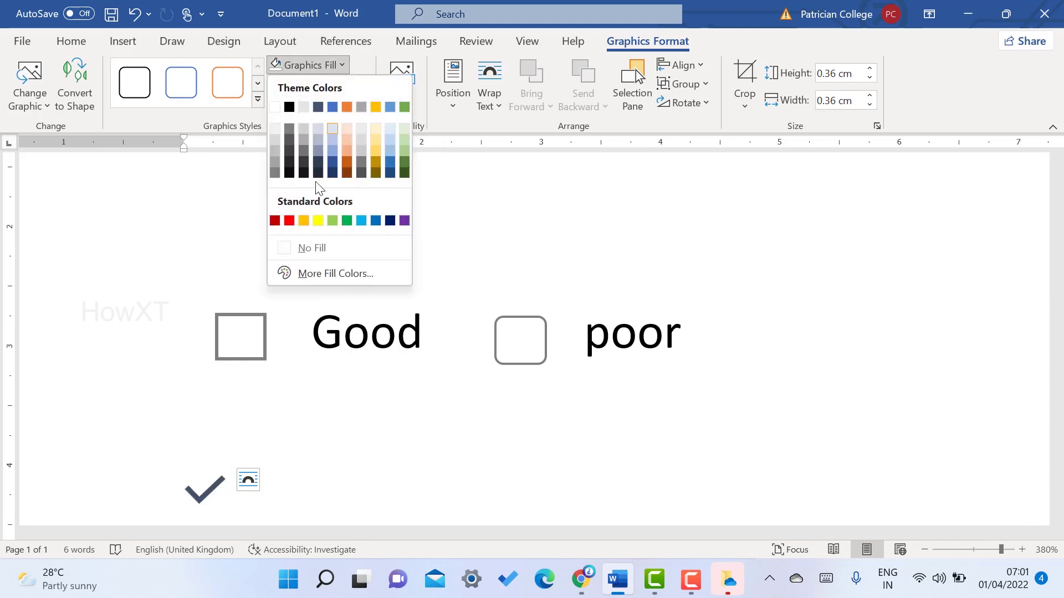
{"action": "left_click", "coordinate": [347, 221]}
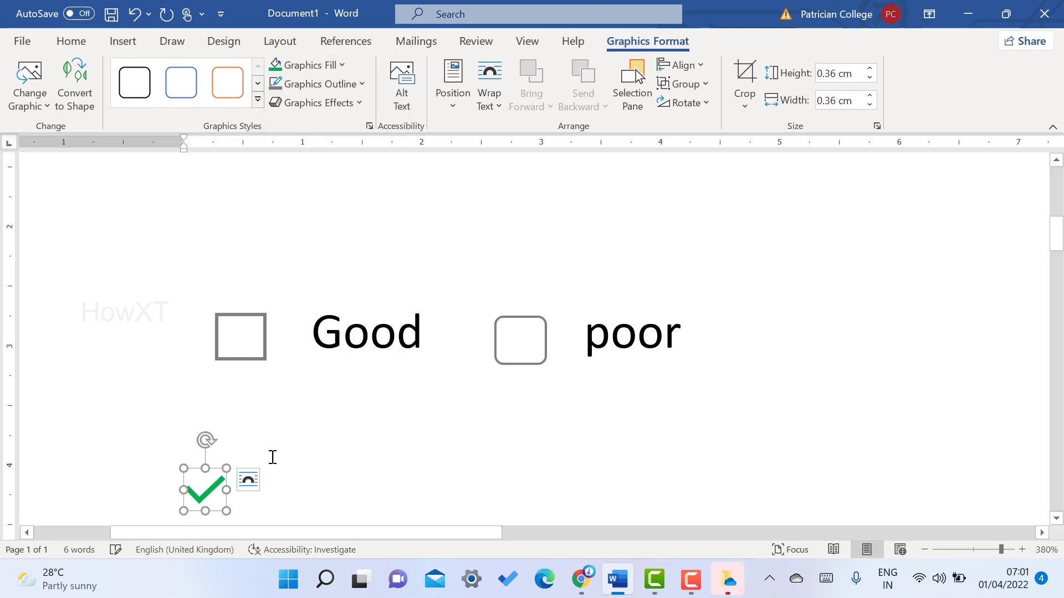
{"action": "left_click", "coordinate": [248, 480]}
{"action": "left_click", "coordinate": [293, 413]}
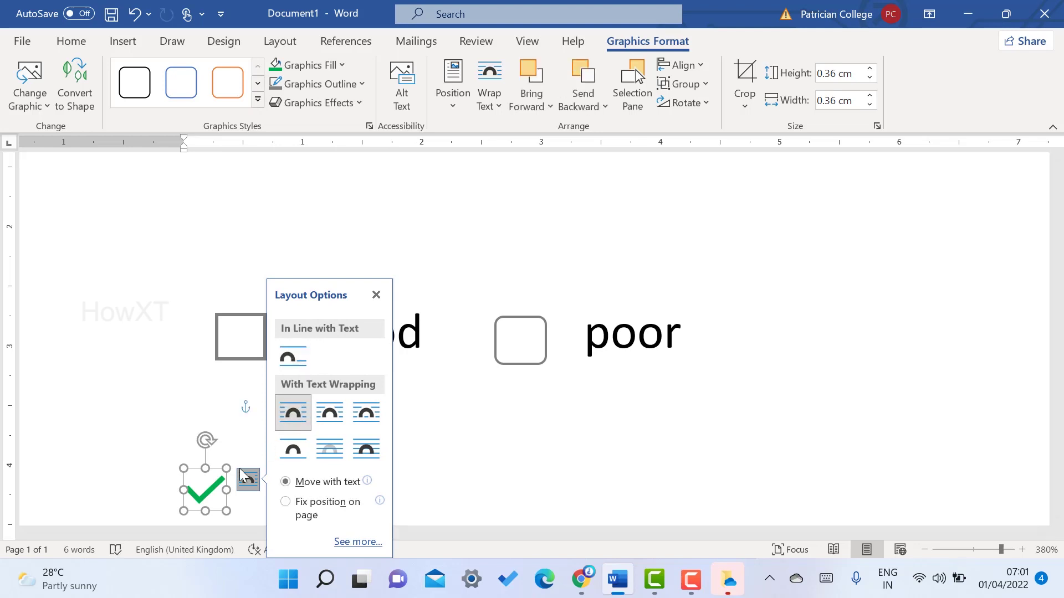
{"action": "left_click_drag", "start_coordinate": [206, 489], "coordinate": [252, 332]}
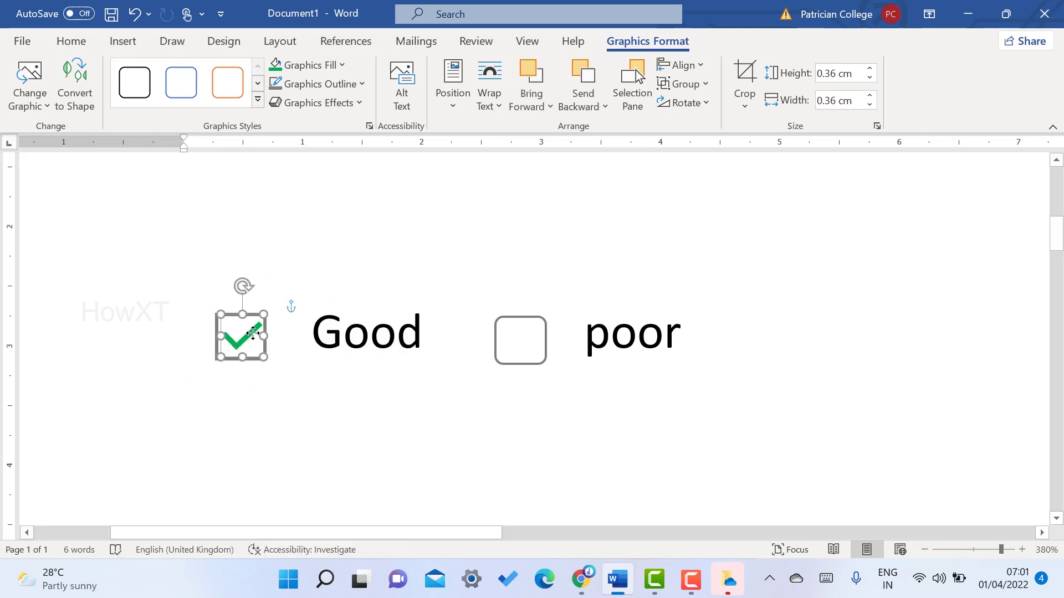
{"action": "left_click", "coordinate": [562, 407]}
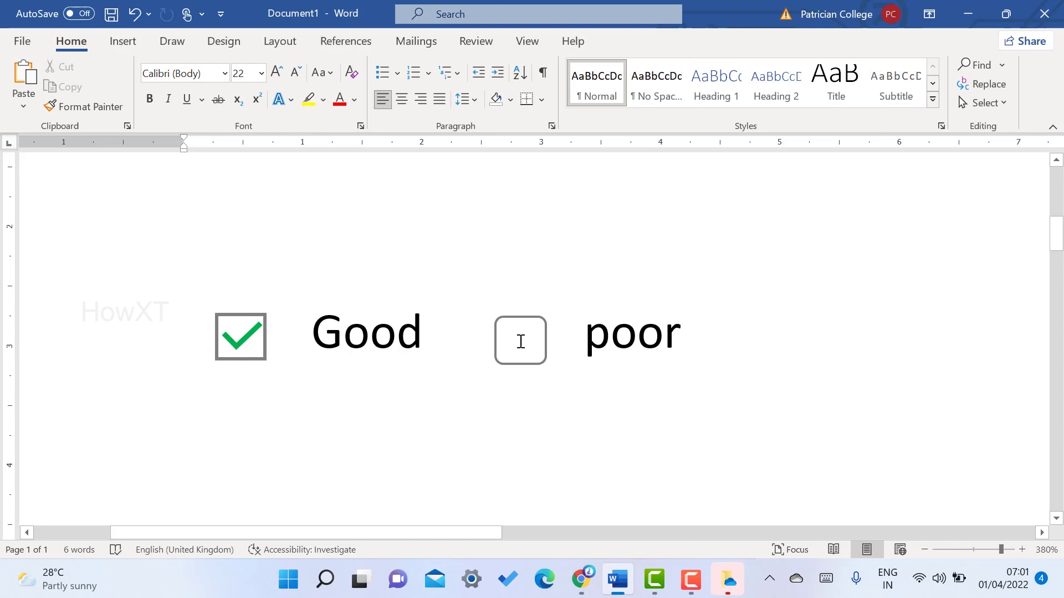
- Insert the X cross icon found by searching 'no' in the icon library
{"action": "left_click", "coordinate": [127, 42]}
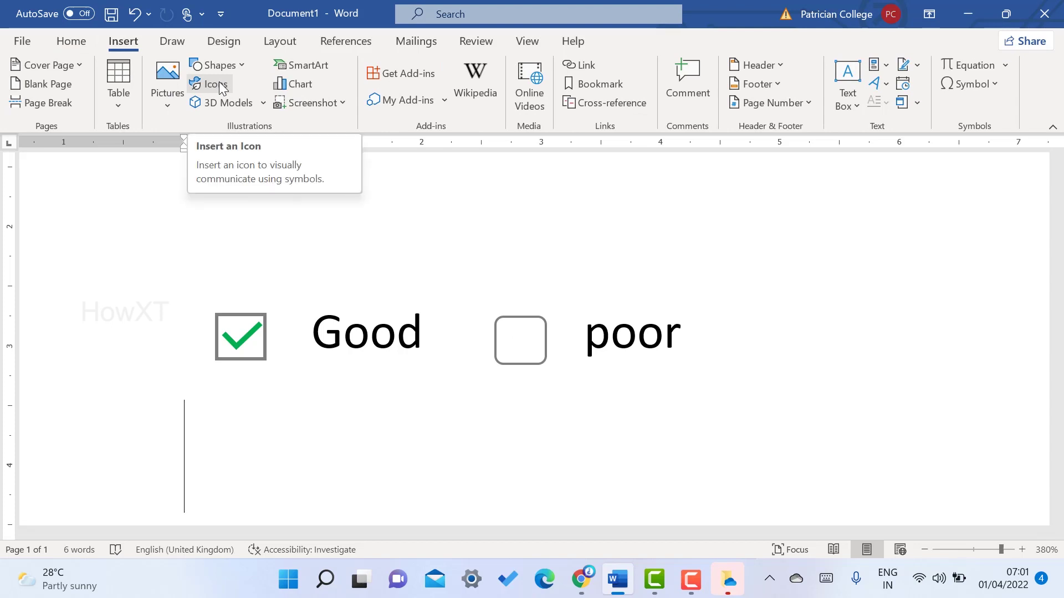
{"action": "left_click", "coordinate": [217, 84]}
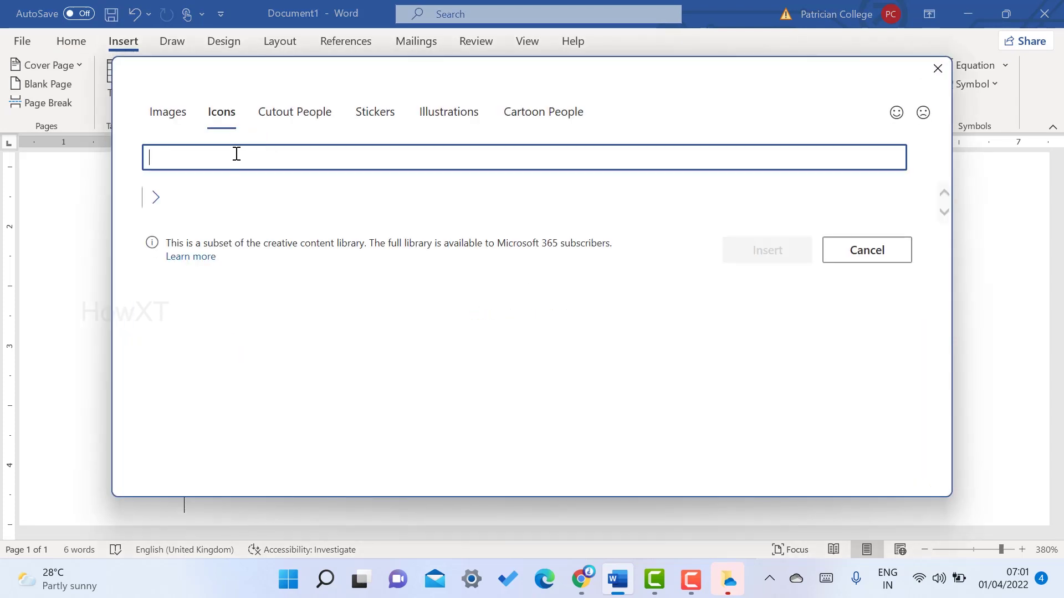
{"action": "type", "text": "no"}
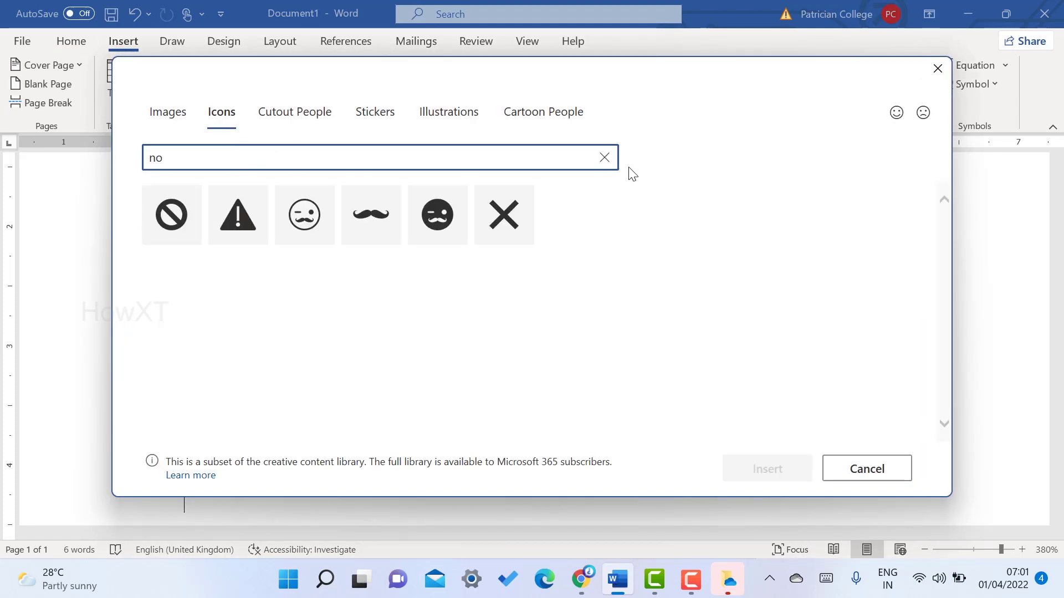
{"action": "left_click", "coordinate": [510, 220]}
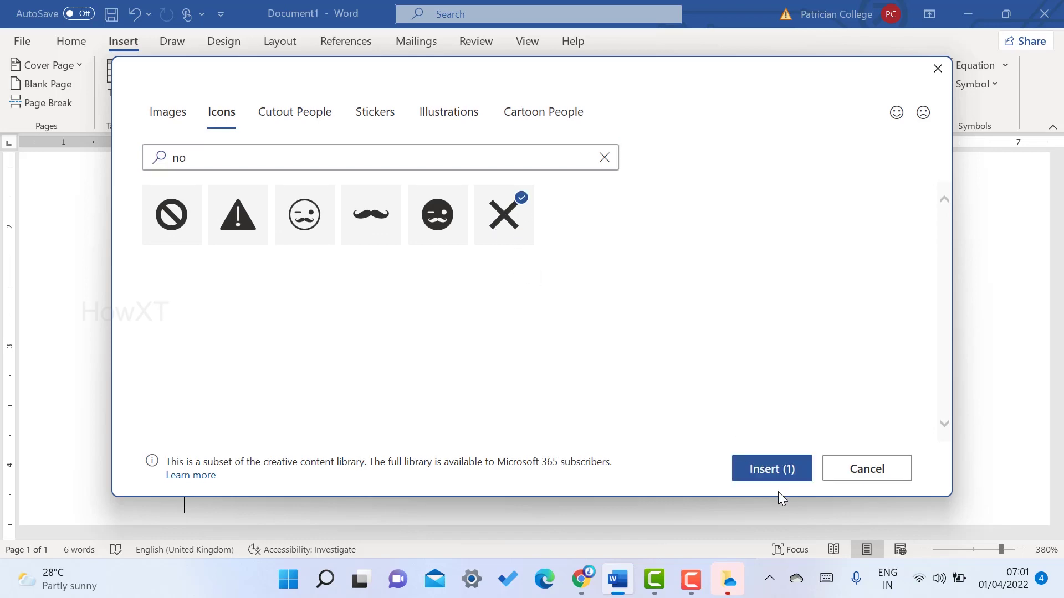
{"action": "left_click", "coordinate": [771, 468]}
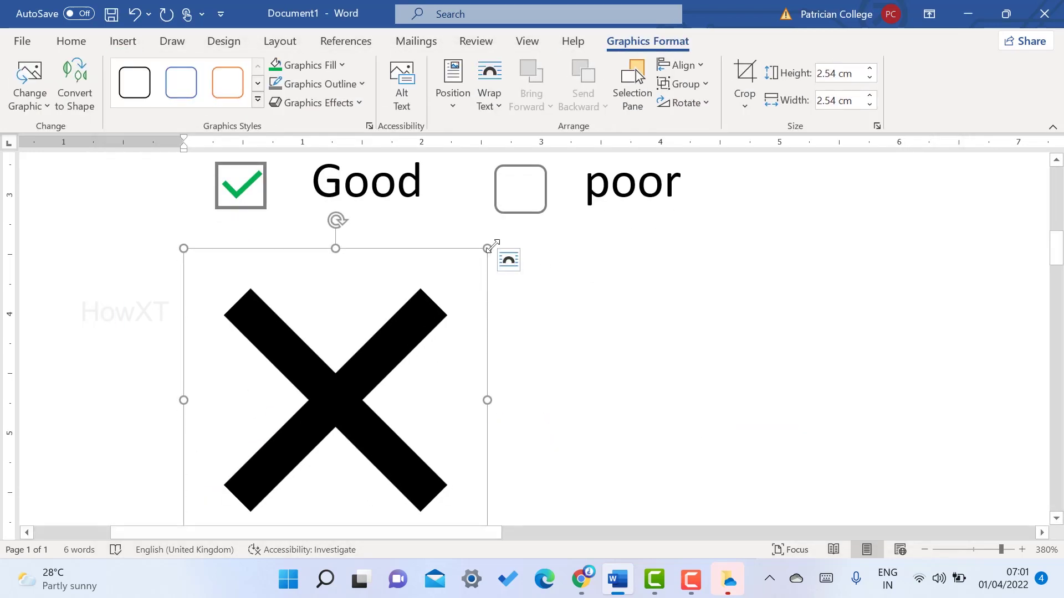
- Colour the cross red, shrink it to 0.37 cm with Square wrapping, and fit it in the poor box
{"action": "left_click", "coordinate": [308, 65]}
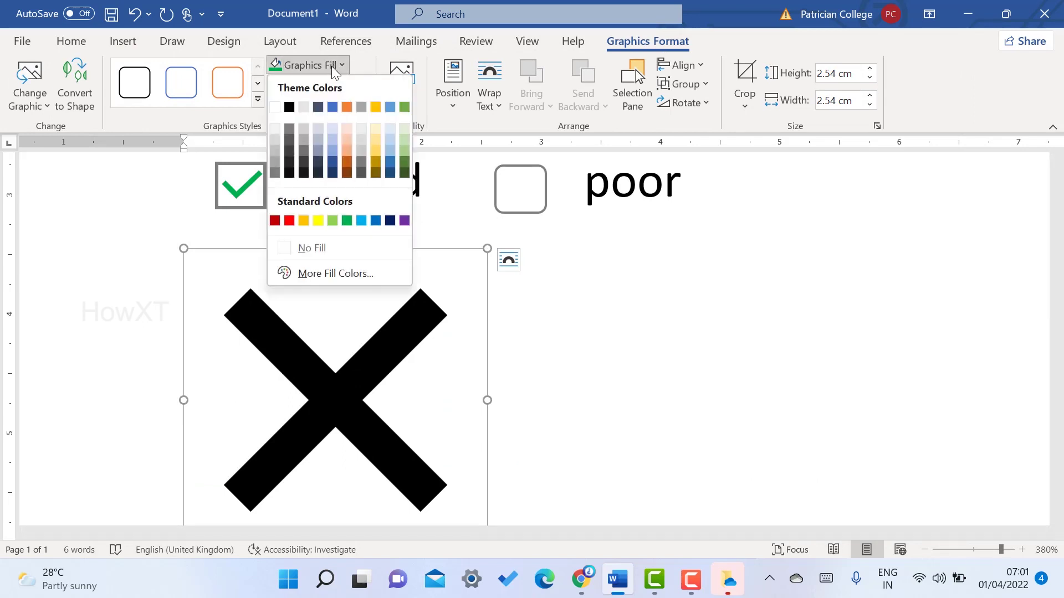
{"action": "left_click", "coordinate": [288, 221]}
{"action": "left_click_drag", "start_coordinate": [484, 247], "coordinate": [368, 309]}
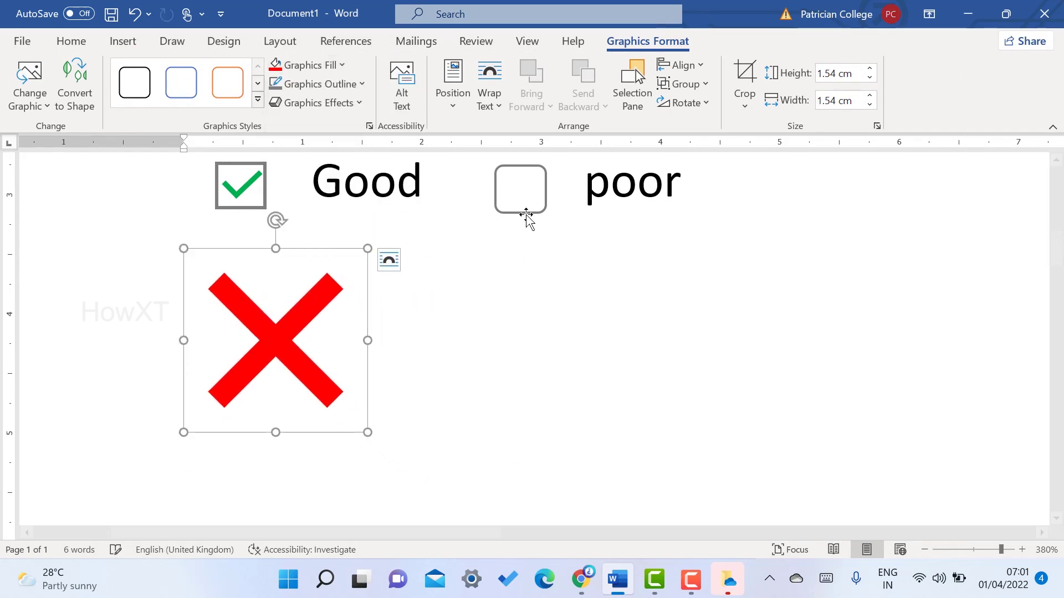
{"action": "left_click", "coordinate": [396, 267]}
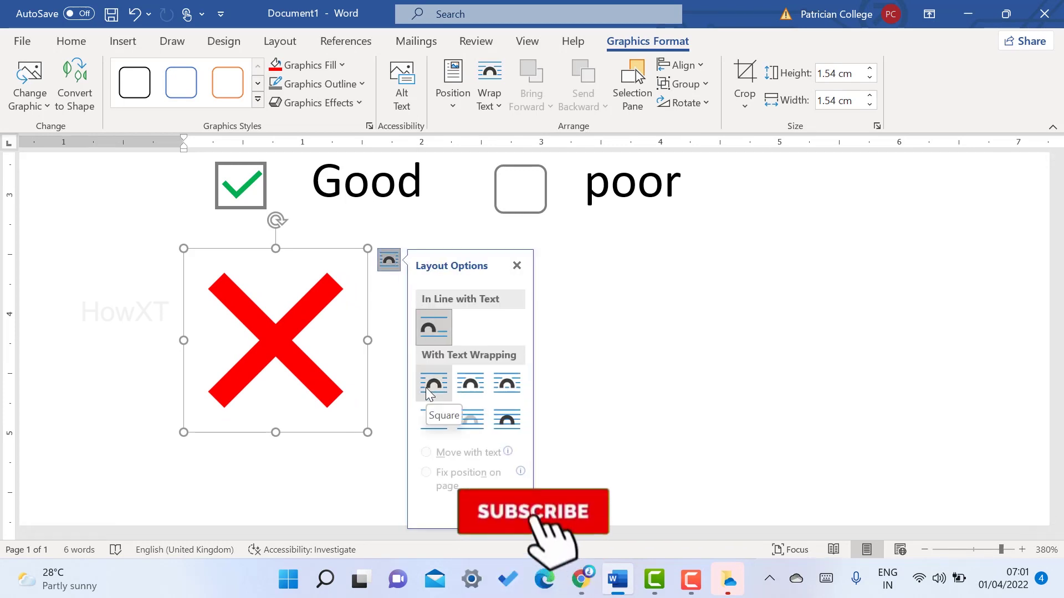
{"action": "left_click", "coordinate": [431, 381]}
{"action": "left_click_drag", "start_coordinate": [370, 258], "coordinate": [516, 197]}
{"action": "left_click", "coordinate": [756, 292]}
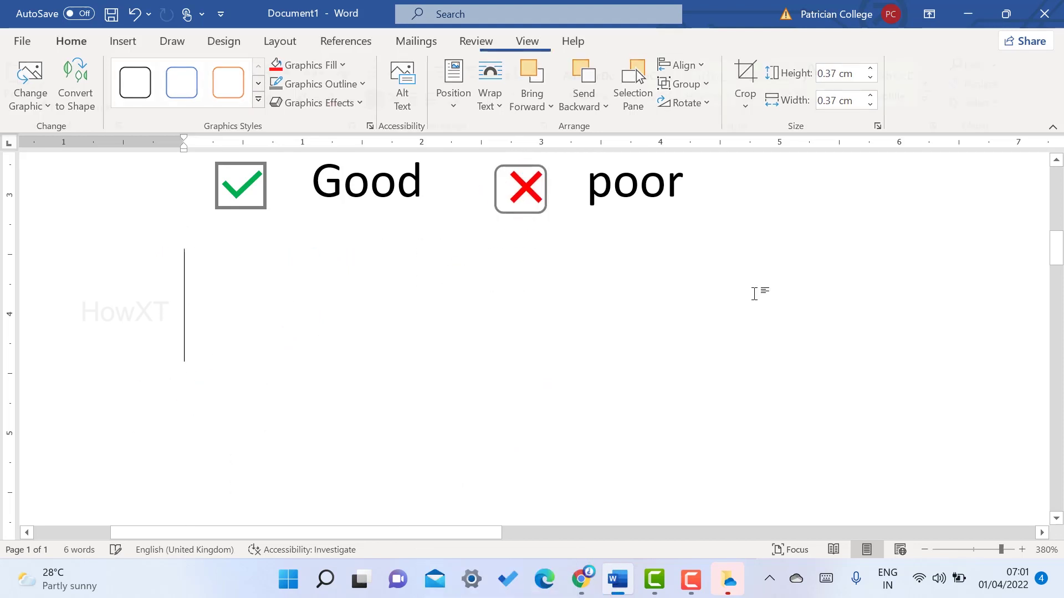
{"action": "scroll", "coordinate": [796, 285], "scroll_direction": "up", "scroll_amount": 1}
{"action": "scroll", "coordinate": [796, 285], "scroll_direction": "up", "scroll_amount": 3}
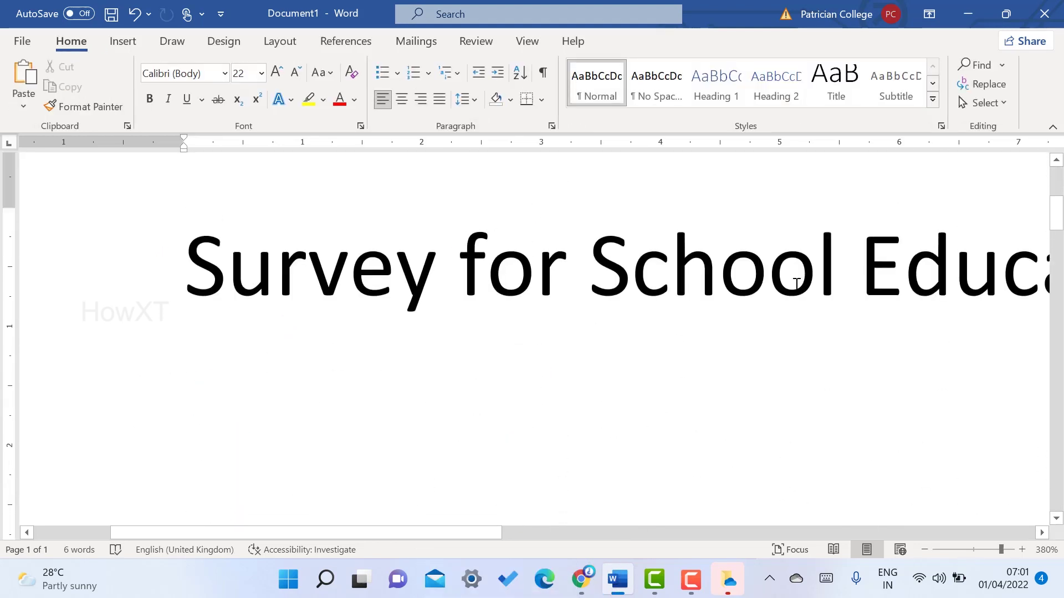
{"action": "scroll", "coordinate": [796, 285], "scroll_direction": "down", "scroll_amount": 15, "text": "ctrl"}
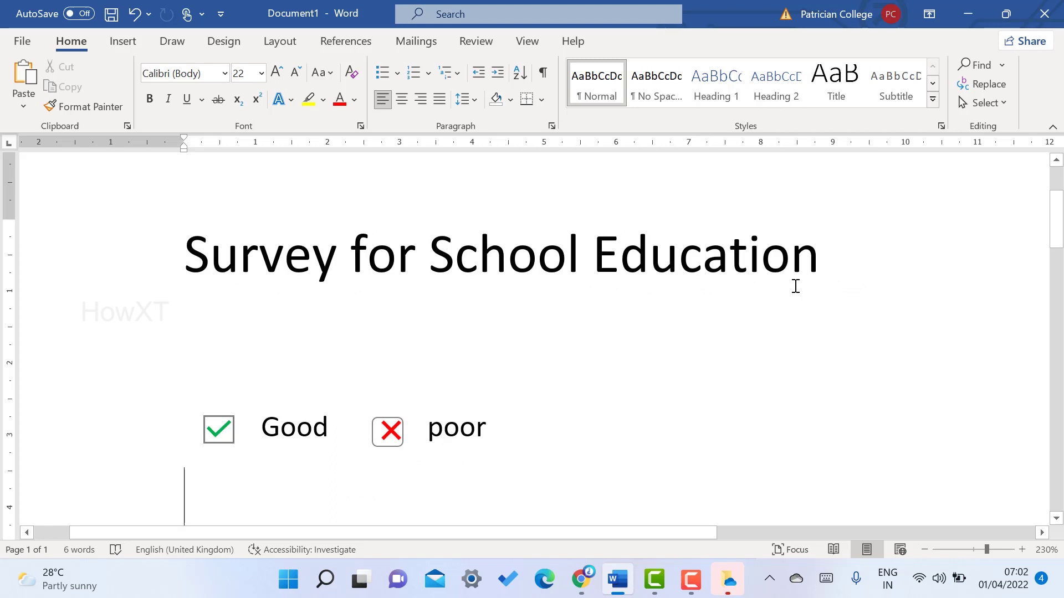
{"action": "scroll", "coordinate": [560, 244], "scroll_direction": "down", "scroll_amount": 6}
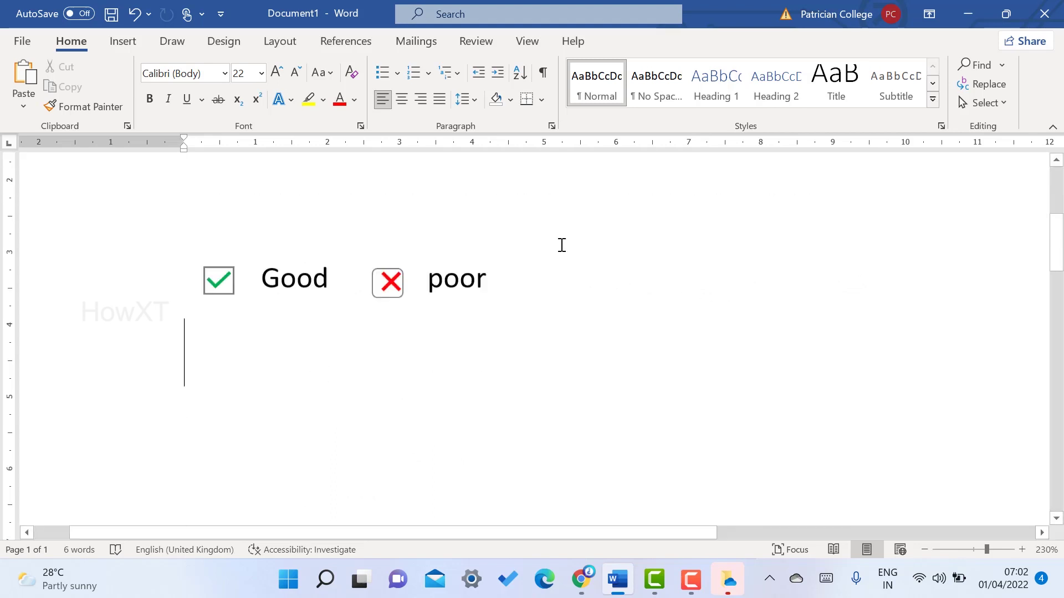
{"action": "scroll", "coordinate": [239, 260], "scroll_direction": "up", "scroll_amount": 2}
- Select the Good/poor row and paste two copies of it below
{"action": "left_click", "coordinate": [226, 246]}
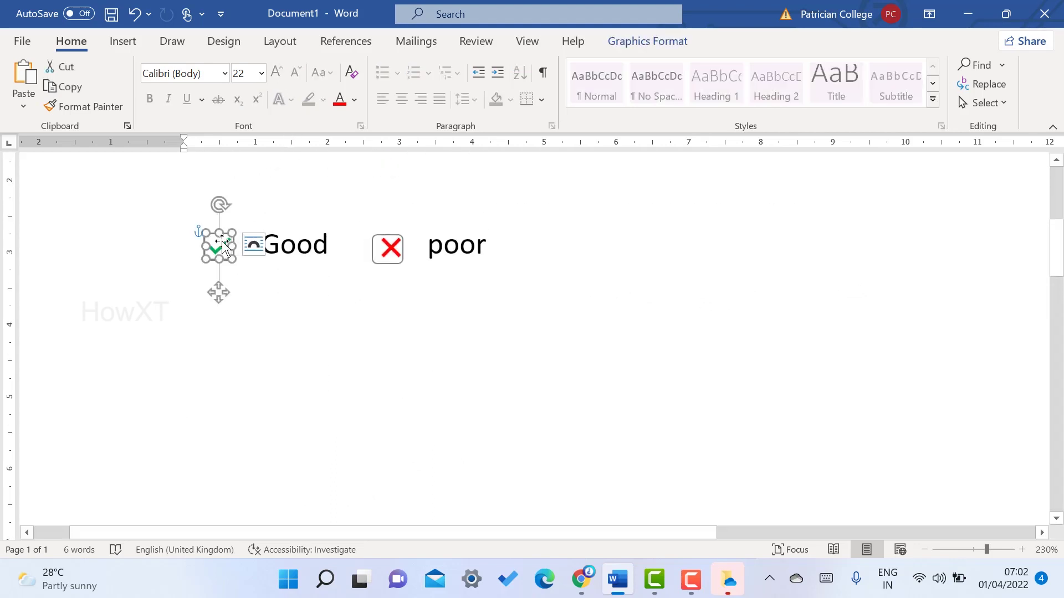
{"action": "triple_click", "coordinate": [166, 284]}
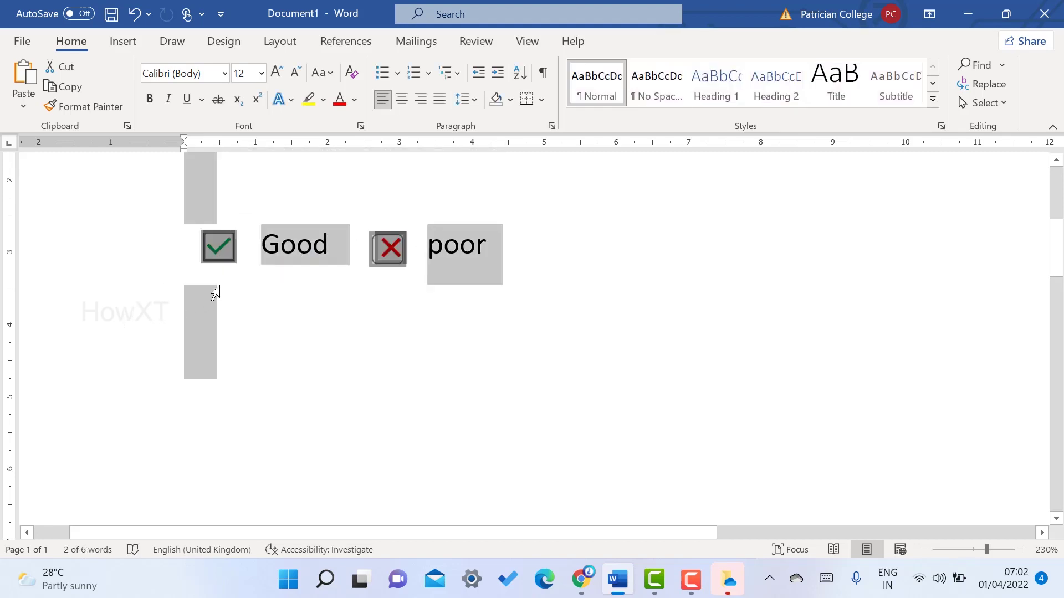
{"action": "left_click", "coordinate": [223, 318]}
{"action": "key", "text": "ctrl+v"}
{"action": "key", "text": "ctrl+v"}
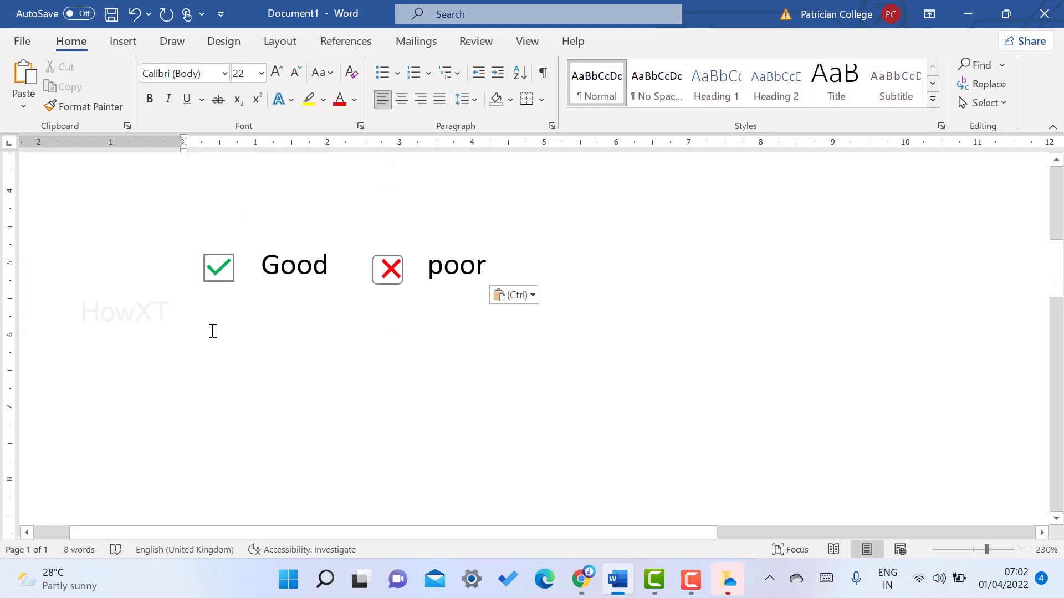
{"action": "key", "text": "ctrl+v"}
- Delete the blank lines between the Good/poor rows so they sit evenly spaced
{"action": "scroll", "coordinate": [219, 420], "scroll_direction": "up", "scroll_amount": 3}
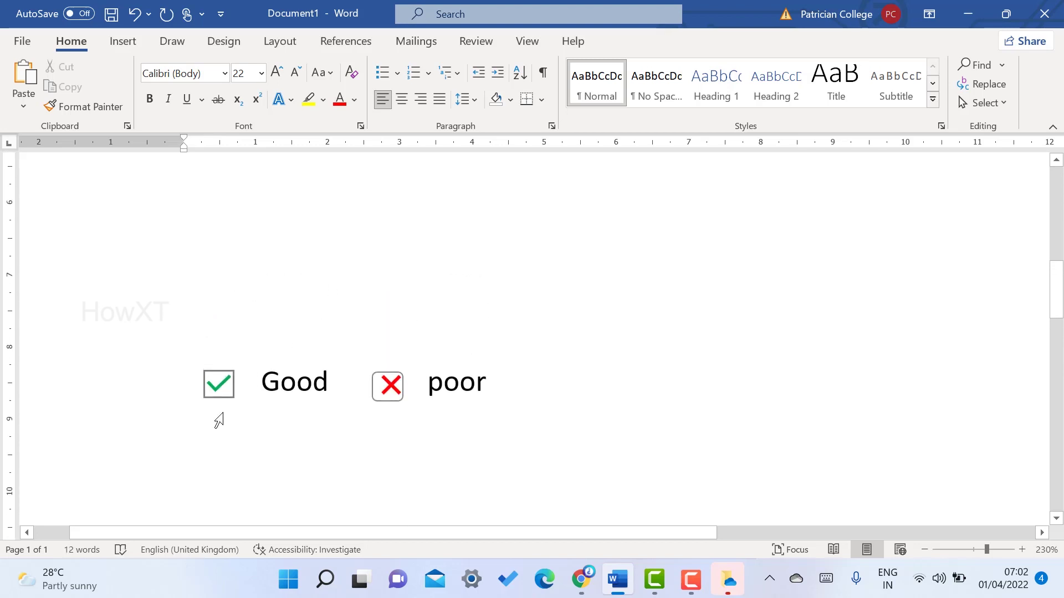
{"action": "scroll", "coordinate": [304, 371], "scroll_direction": "down", "scroll_amount": 4}
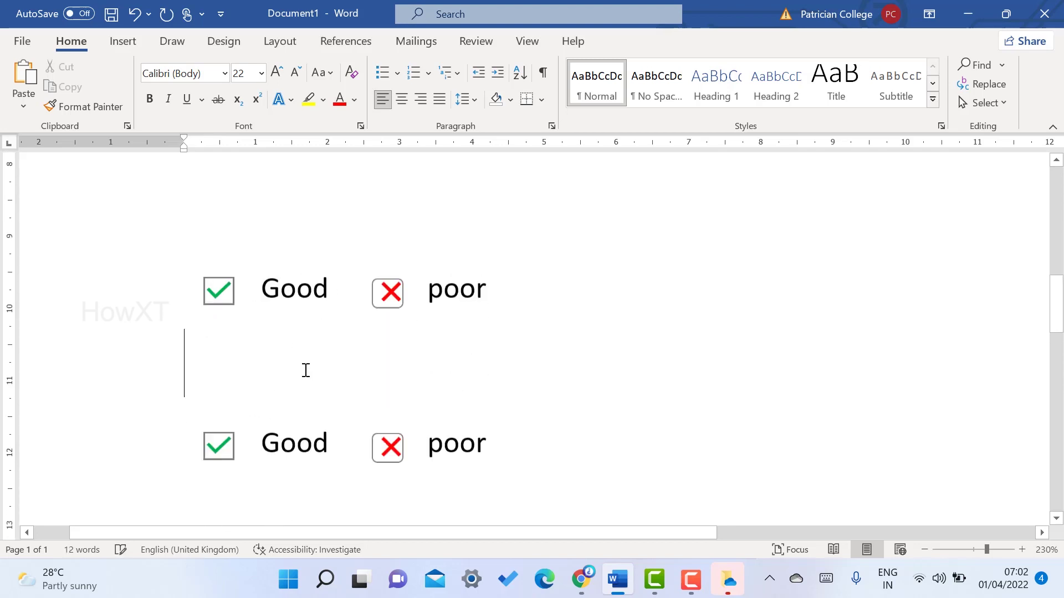
{"action": "scroll", "coordinate": [304, 370], "scroll_direction": "up", "scroll_amount": 1}
{"action": "key", "text": "Delete"}
{"action": "scroll", "coordinate": [270, 320], "scroll_direction": "up", "scroll_amount": 3}
{"action": "scroll", "coordinate": [270, 320], "scroll_direction": "up", "scroll_amount": 2}
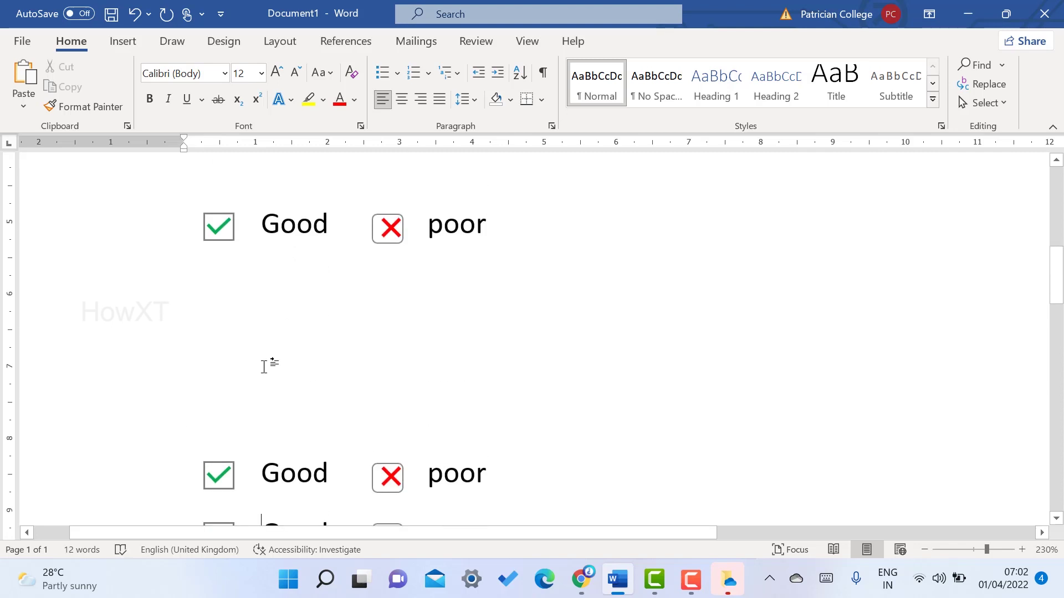
{"action": "left_click", "coordinate": [270, 364]}
{"action": "key", "text": "Delete"}
{"action": "left_click", "coordinate": [214, 275]}
{"action": "key", "text": "Delete"}
{"action": "scroll", "coordinate": [340, 308], "scroll_direction": "up", "scroll_amount": 3}
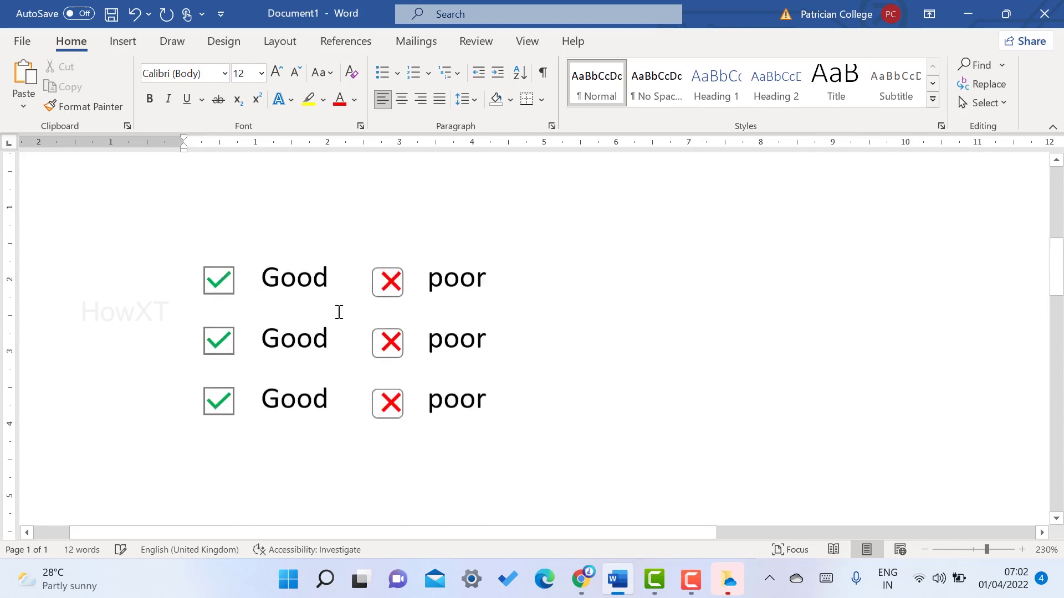
{"action": "key", "text": "ctrl+z"}
{"action": "key", "text": "Delete"}
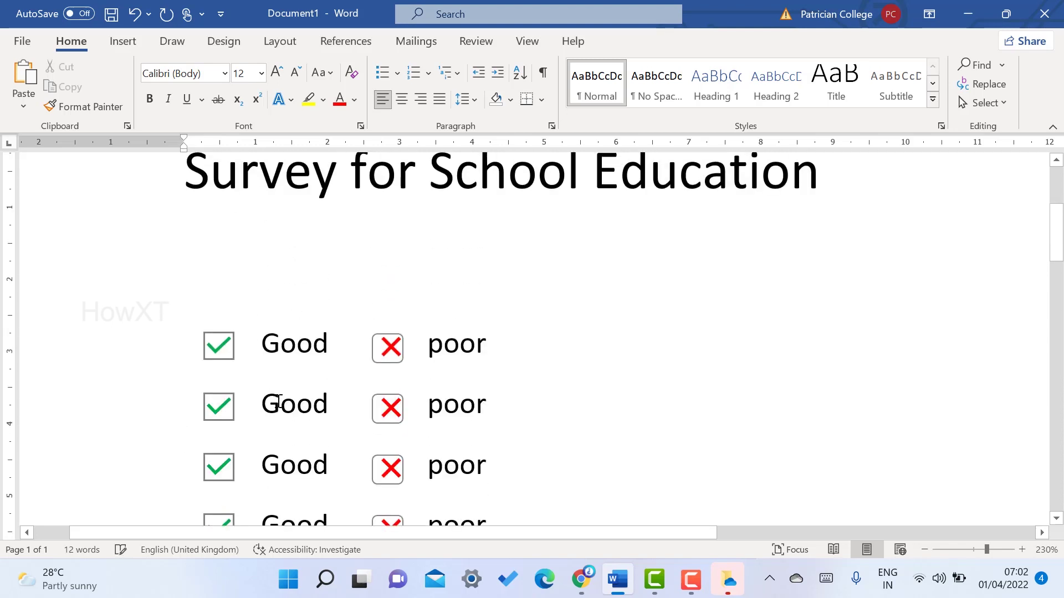
{"action": "left_click_drag", "start_coordinate": [305, 409], "coordinate": [336, 404]}
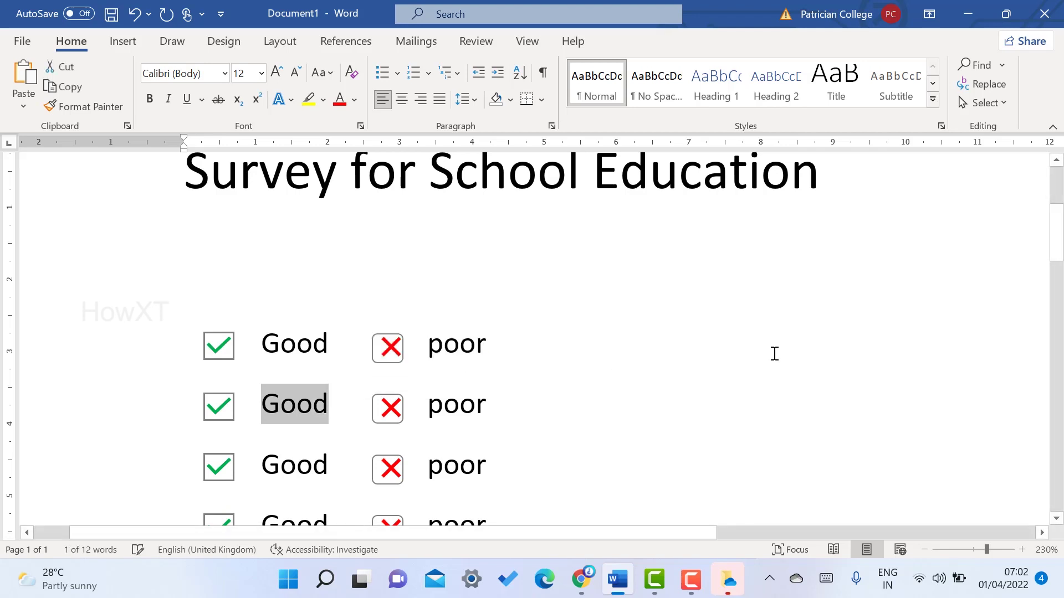
{"action": "left_click", "coordinate": [731, 337]}
{"action": "scroll", "coordinate": [731, 337], "scroll_direction": "down", "scroll_amount": 3}
{"action": "scroll", "coordinate": [731, 337], "scroll_direction": "up", "scroll_amount": 1}
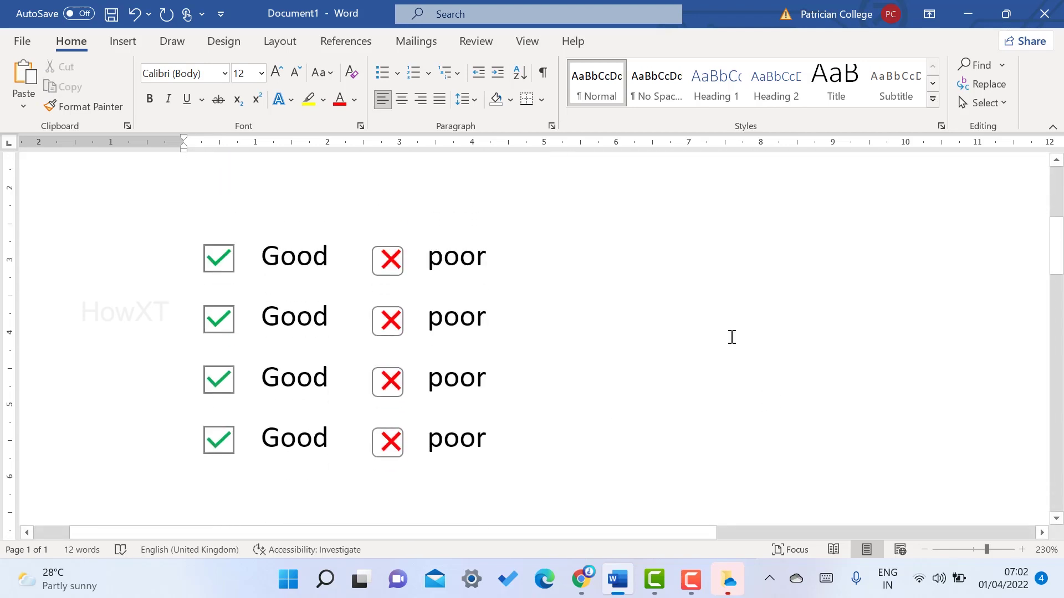